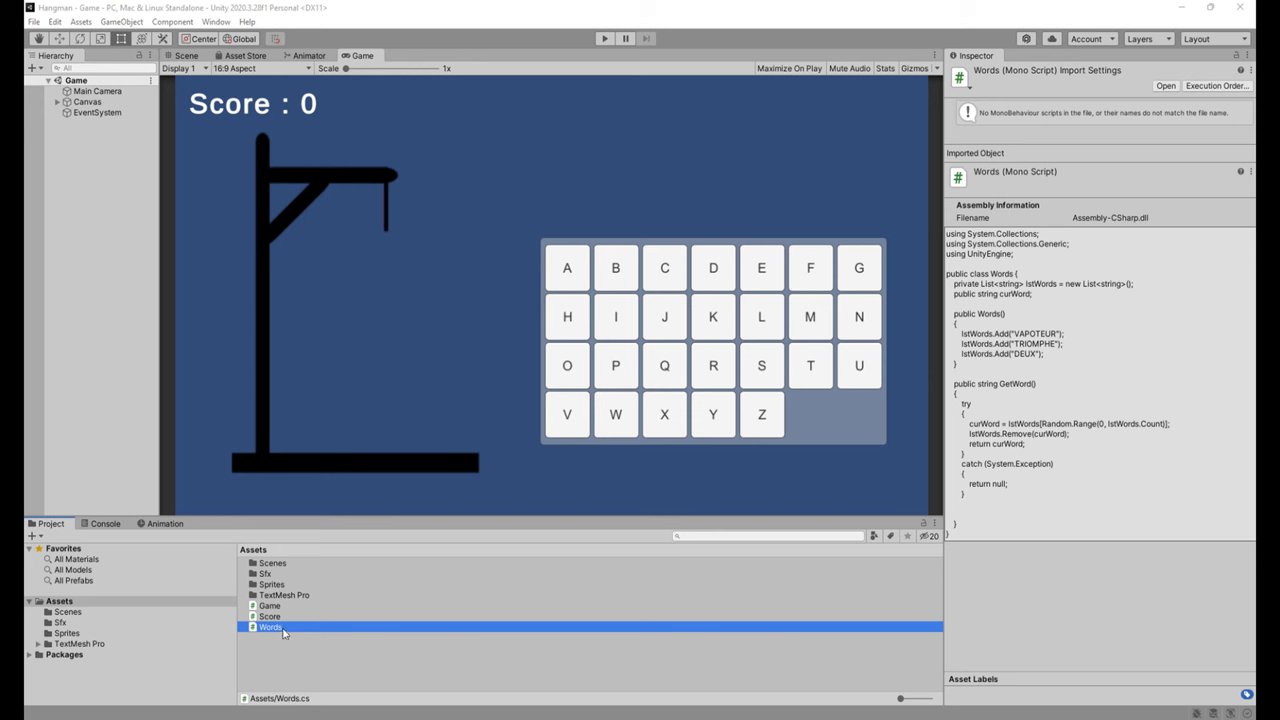
Step: In Words.cs, replace the VAPOTEUR entry with ARC EN CIEL
double_click(278, 630)
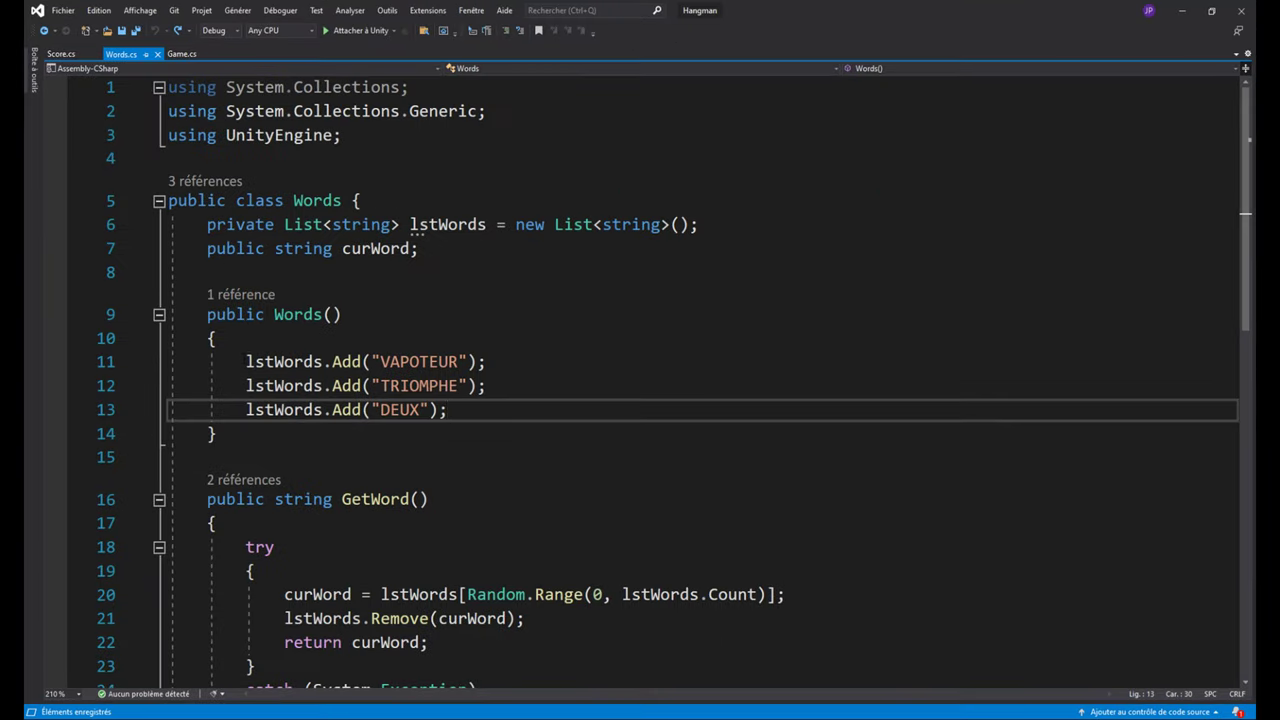
drag(246, 361, 448, 410)
double_click(418, 361)
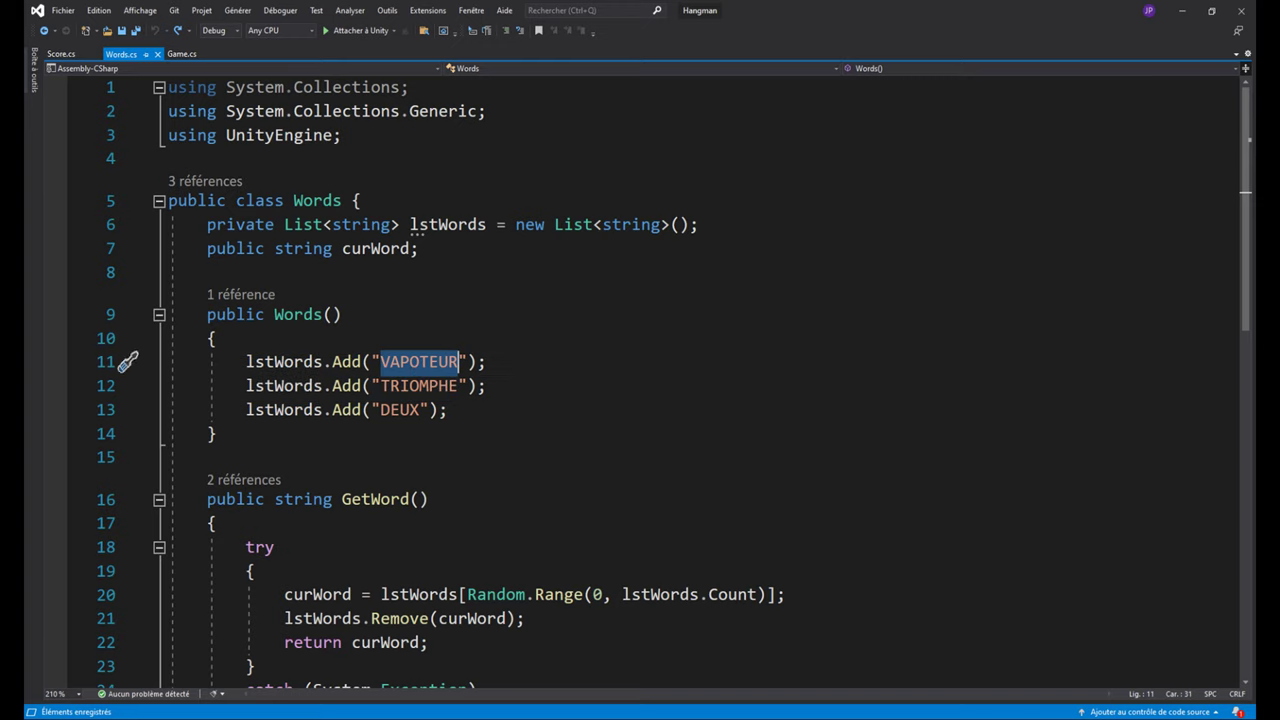
text(ARC EN)
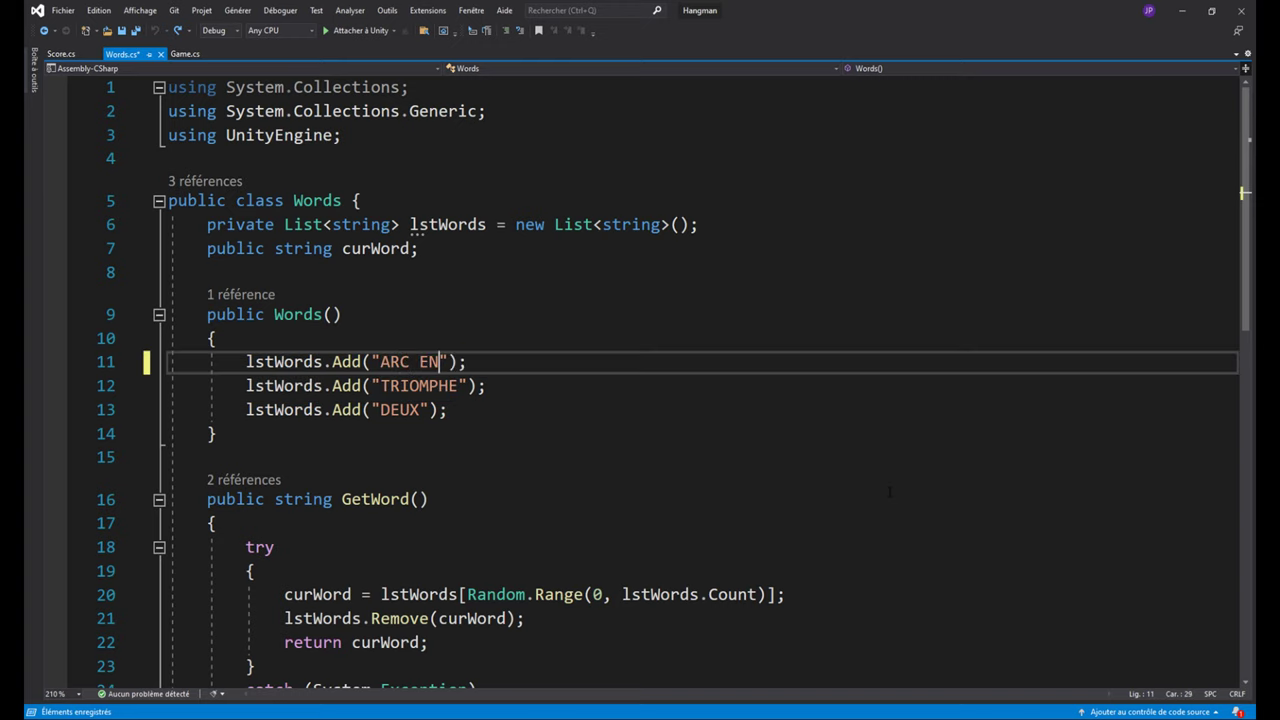
text( CIEL)
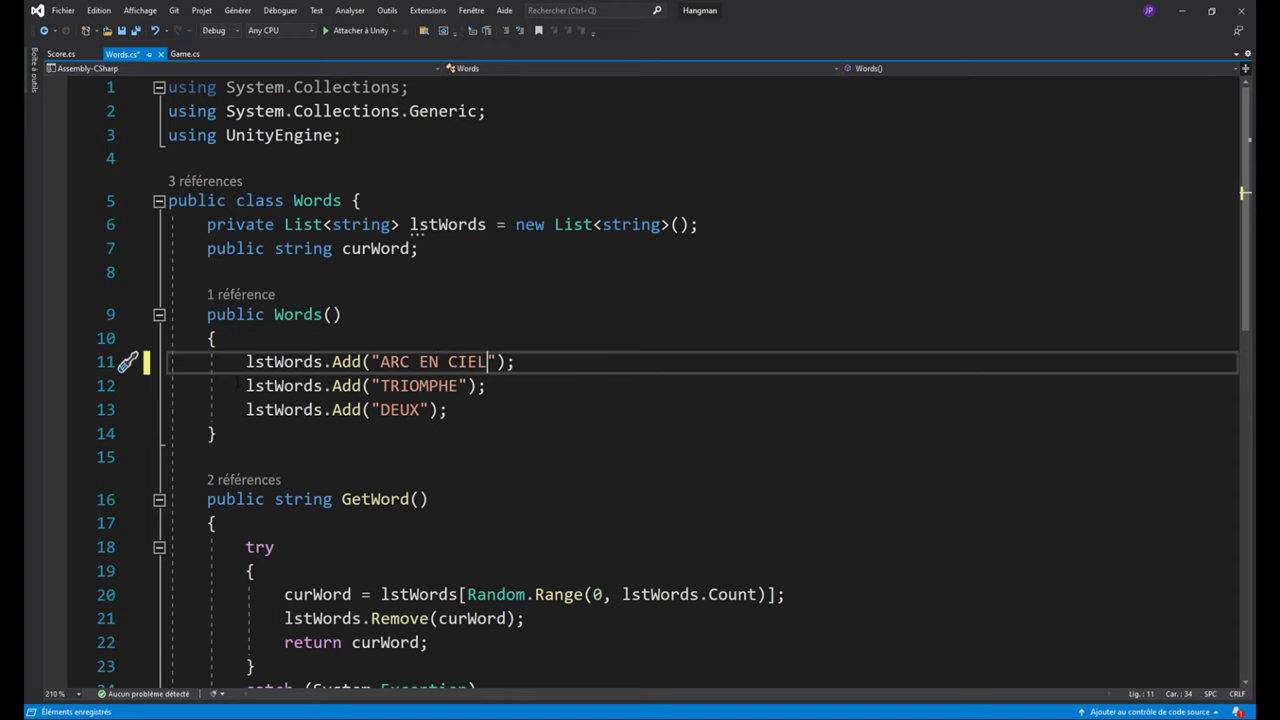
Step: Delete the TRIOMPHE entry from the word list and save Words.cs
drag(246, 385, 486, 385)
key(BackSpace)
key(BackSpace)
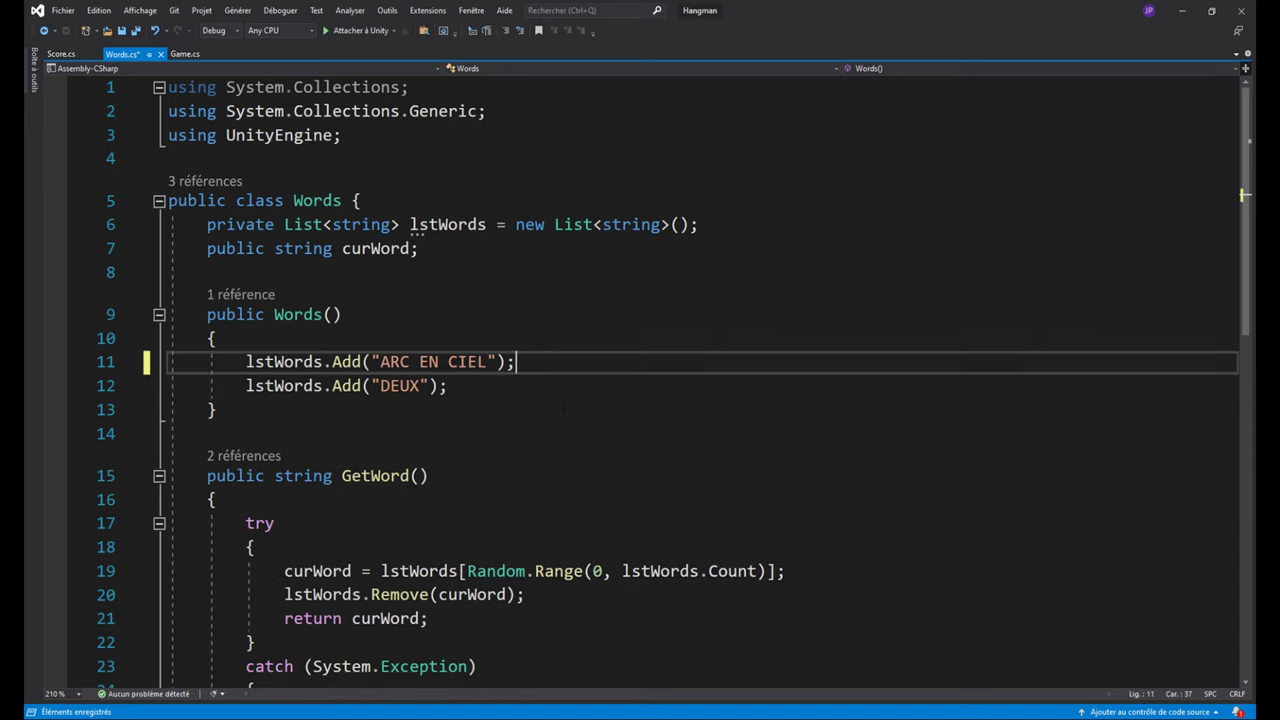
key(ctrl+s)
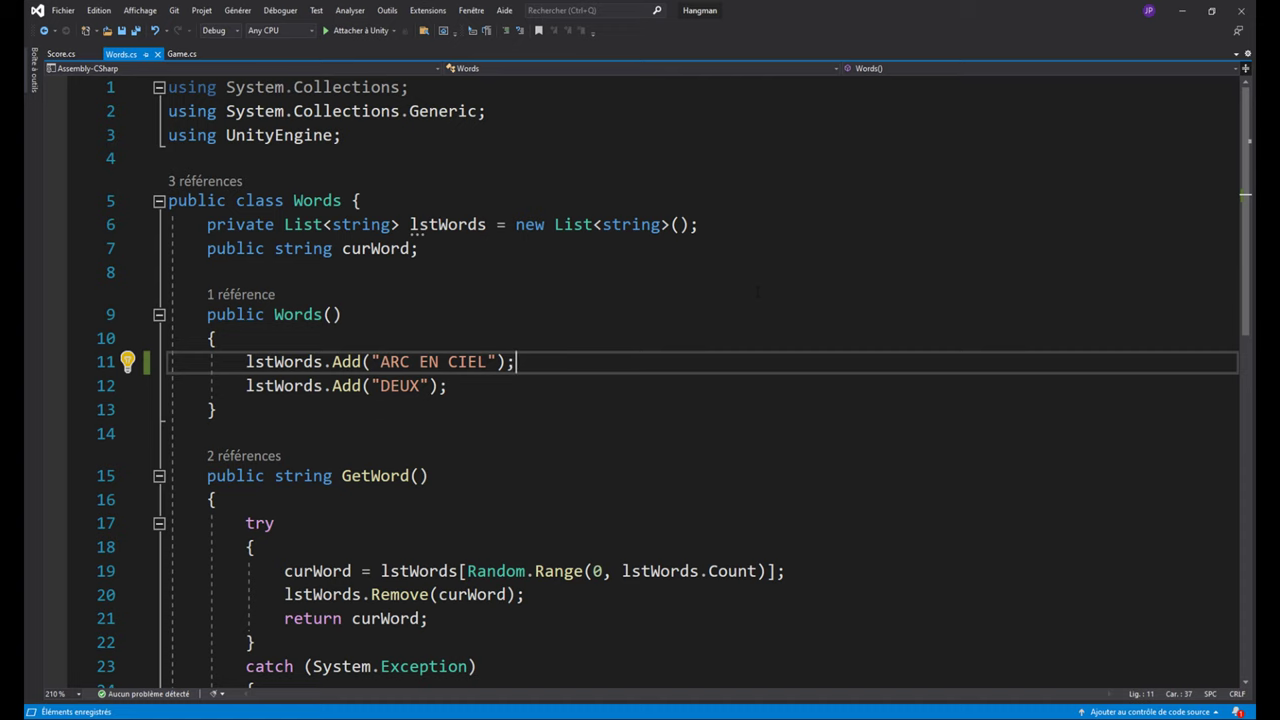
click(173, 56)
Step: Play-test, guessing A, R, C, E, N, I, L to reveal ARC_EN_CIEL, then stop playing
key(alt+Tab)
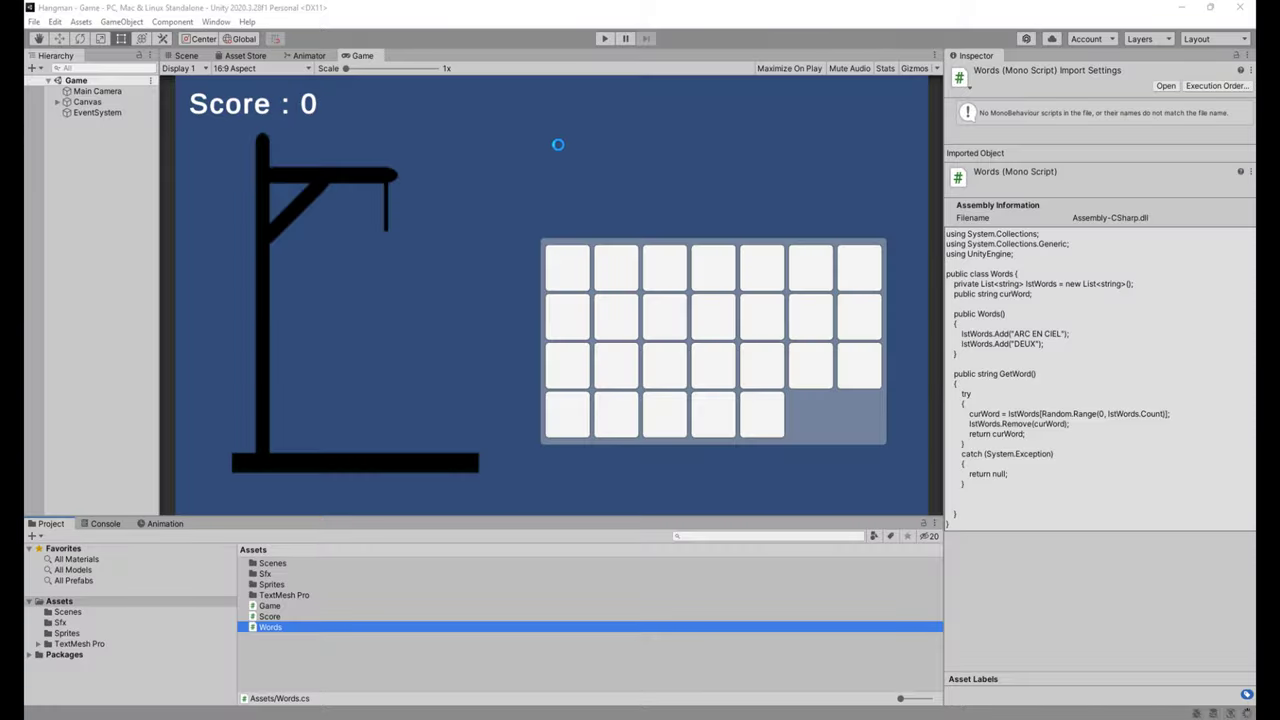
click(604, 38)
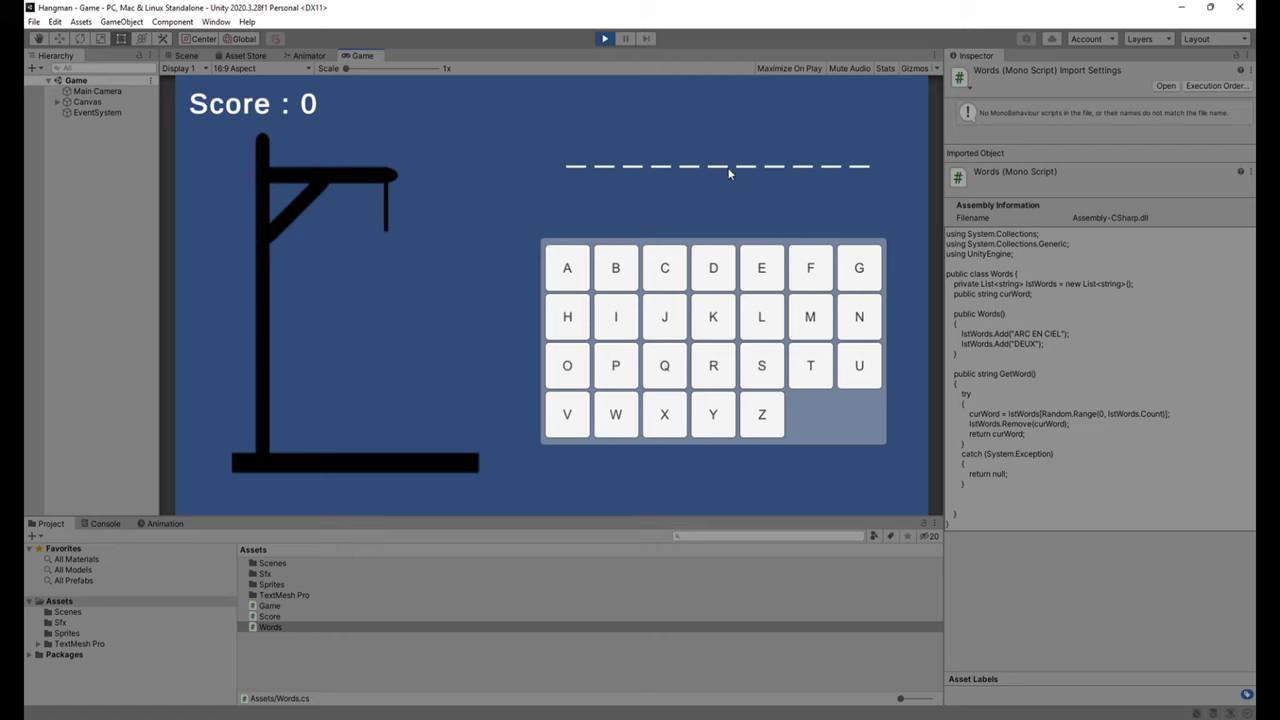
click(567, 275)
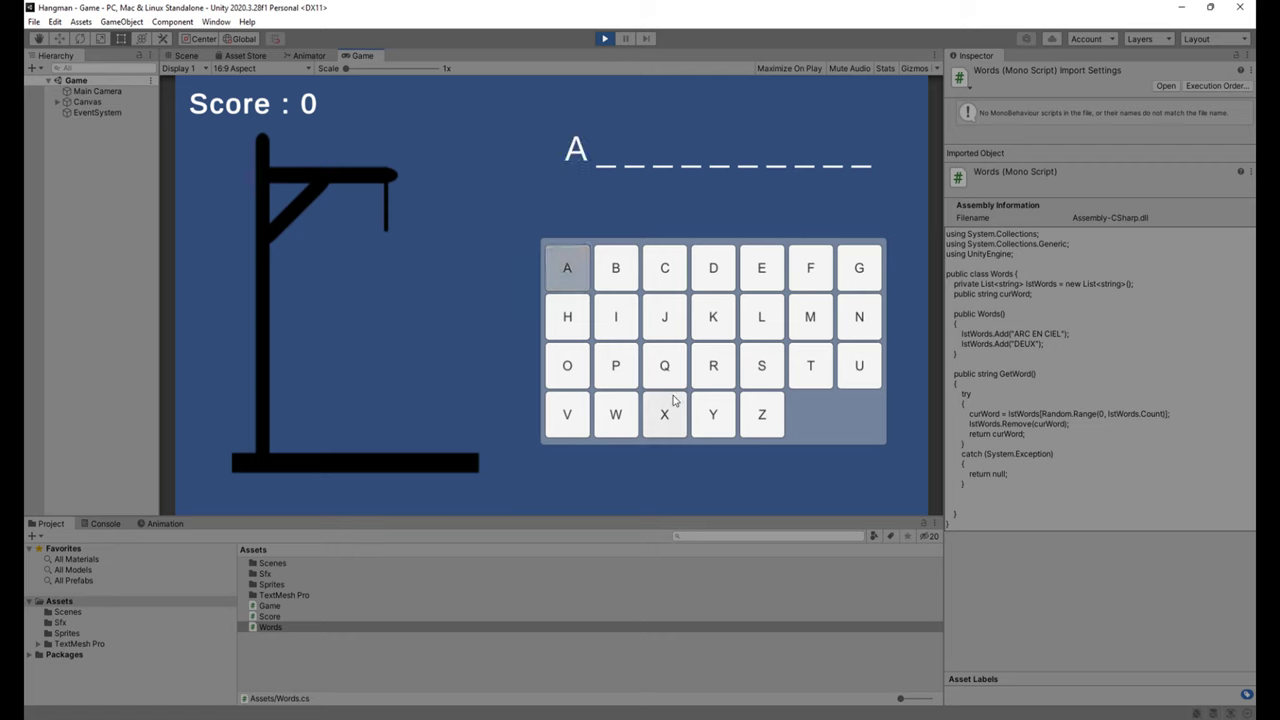
click(713, 370)
click(663, 275)
click(760, 266)
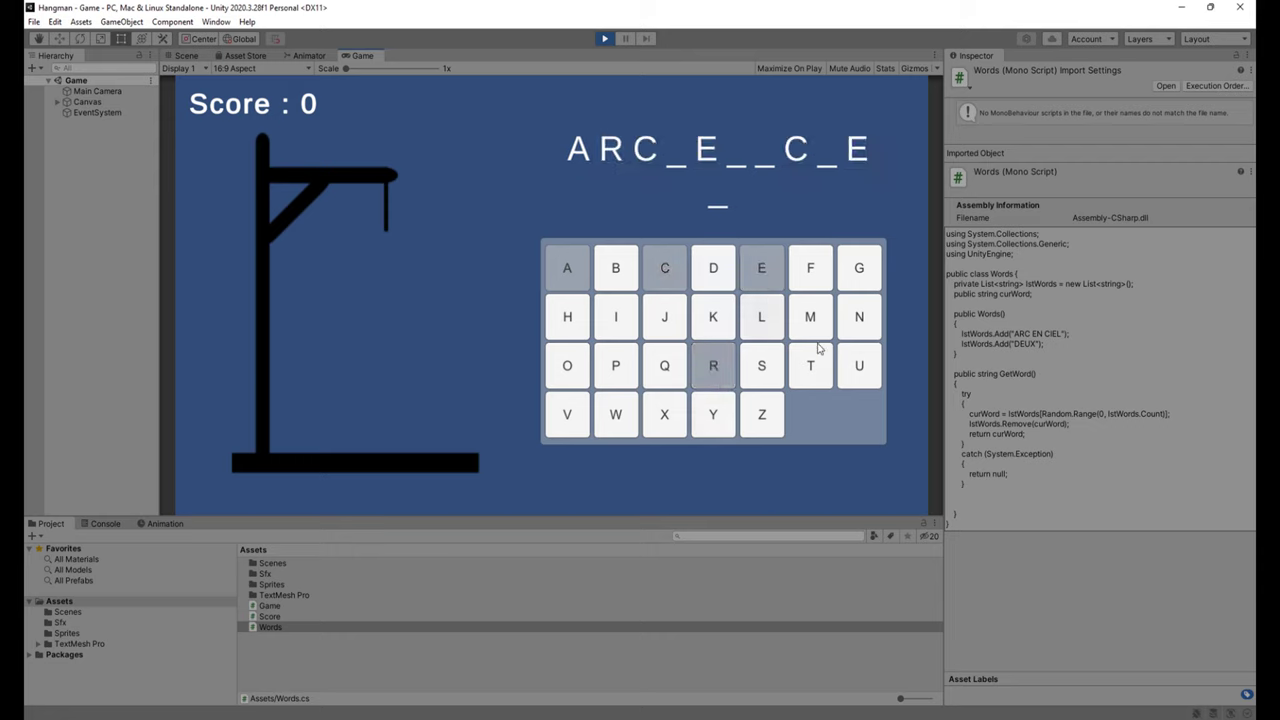
click(857, 318)
click(616, 318)
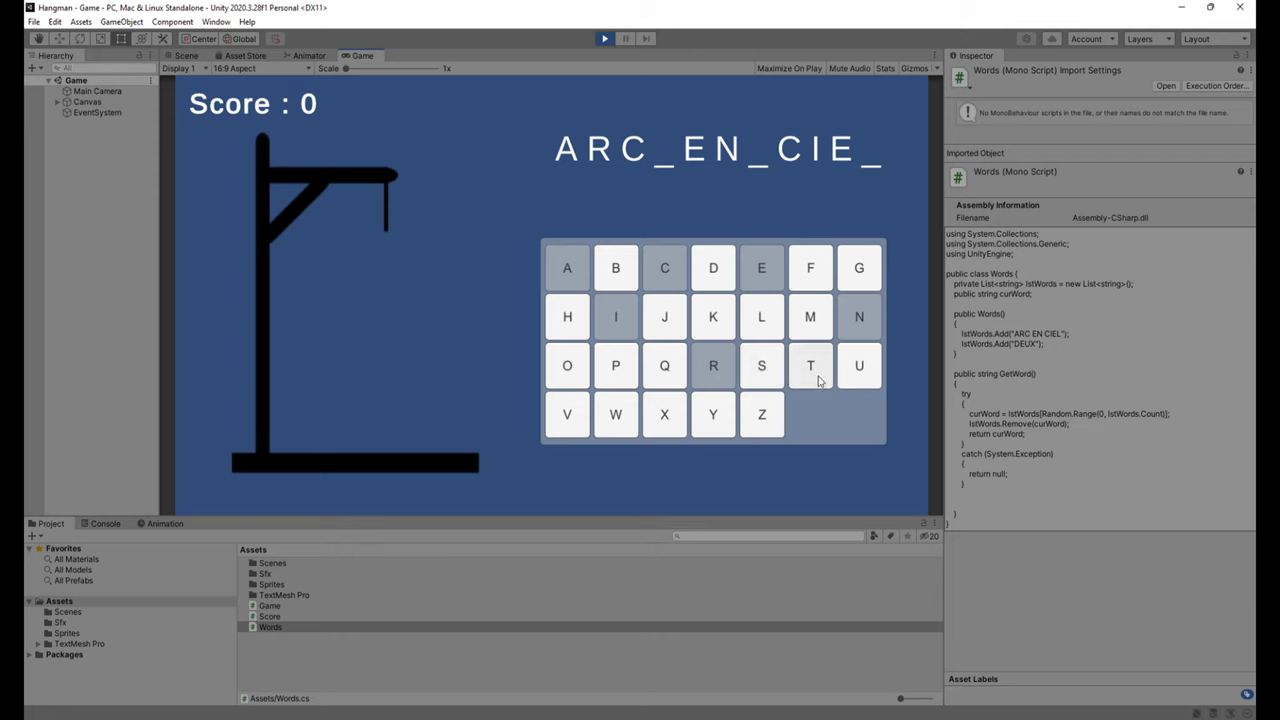
click(765, 320)
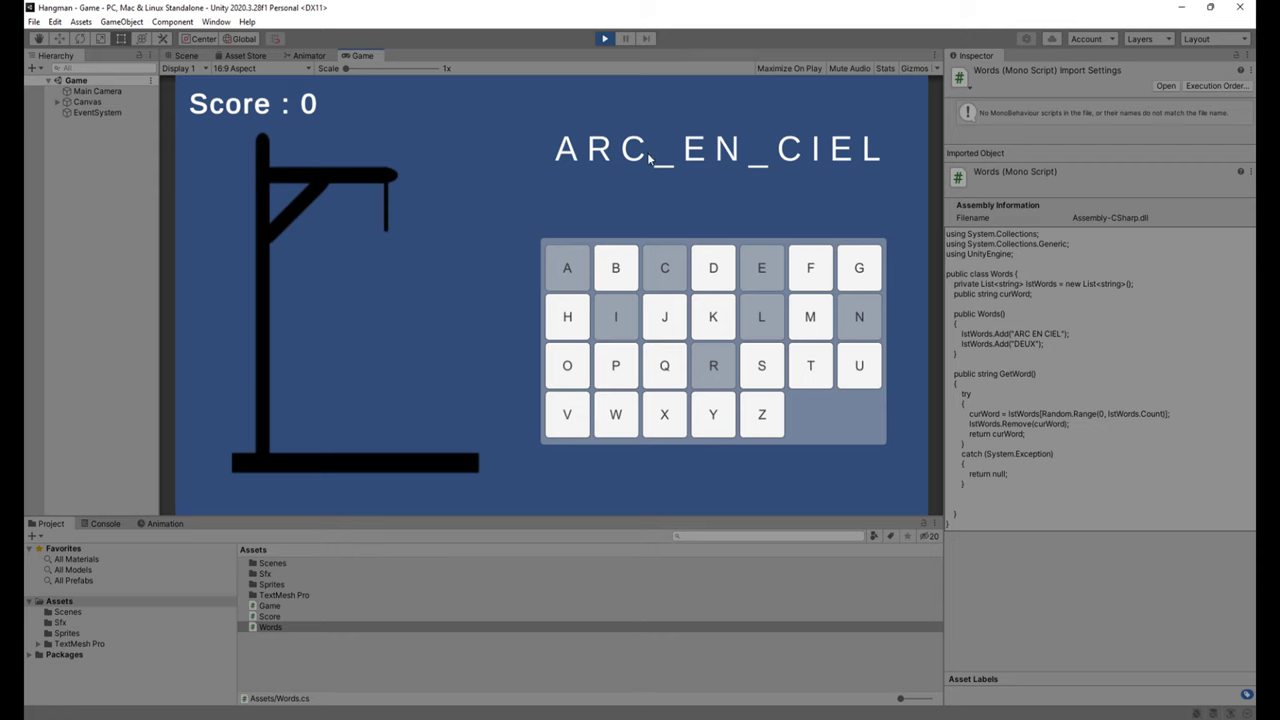
click(604, 42)
Step: Open Game.cs and inspect the letter loop and the letter comparison on line 55
double_click(274, 607)
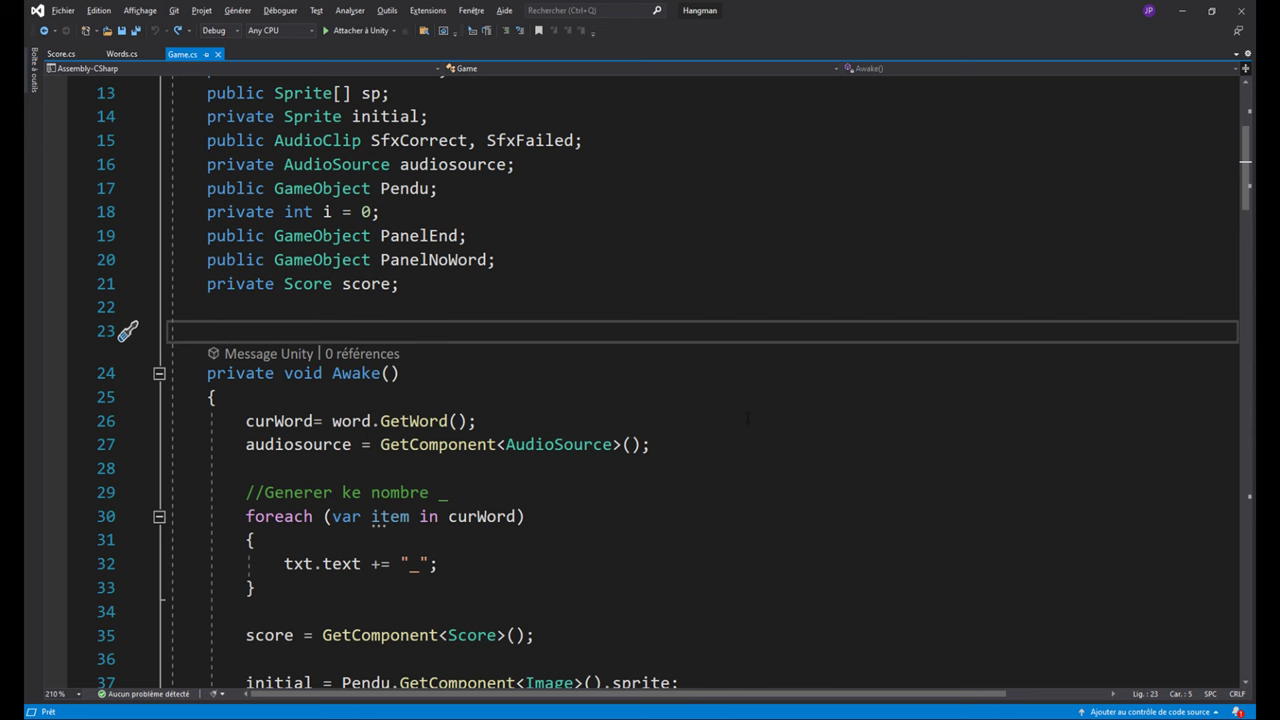
scroll(627, 374, down, 4)
scroll(627, 380, down, 3)
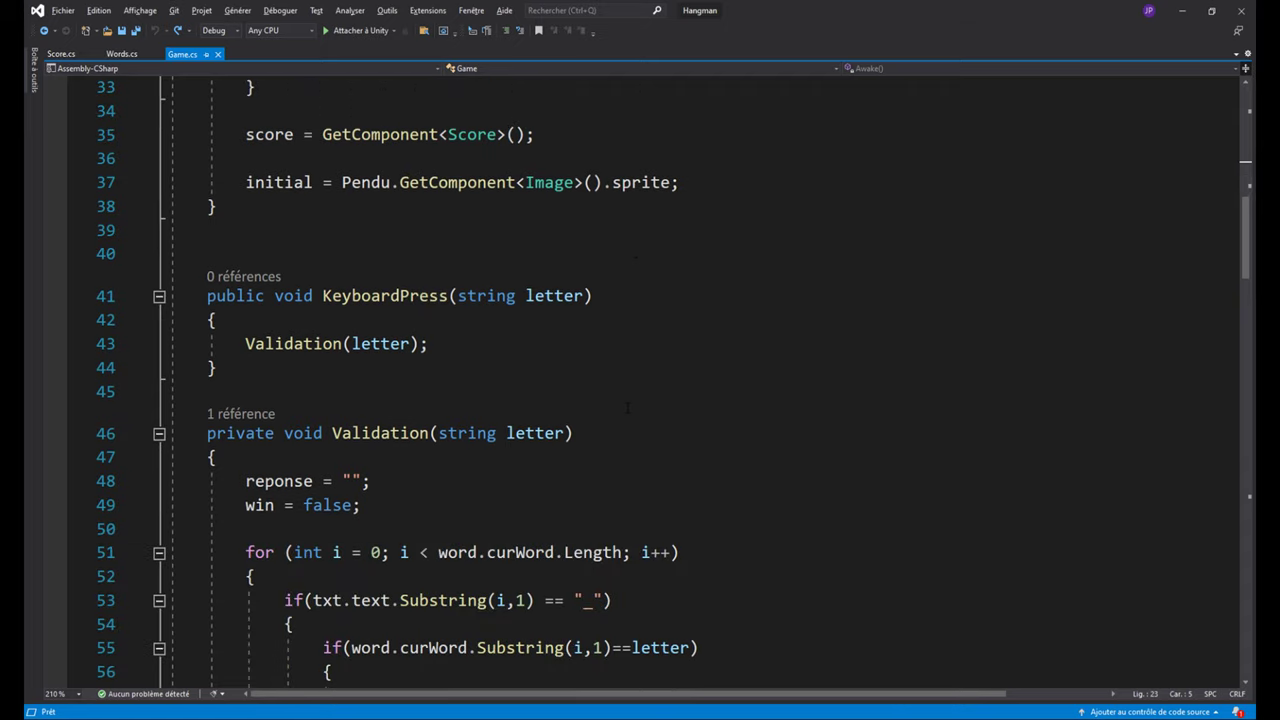
scroll(626, 395, down, 3)
scroll(625, 407, down, 1)
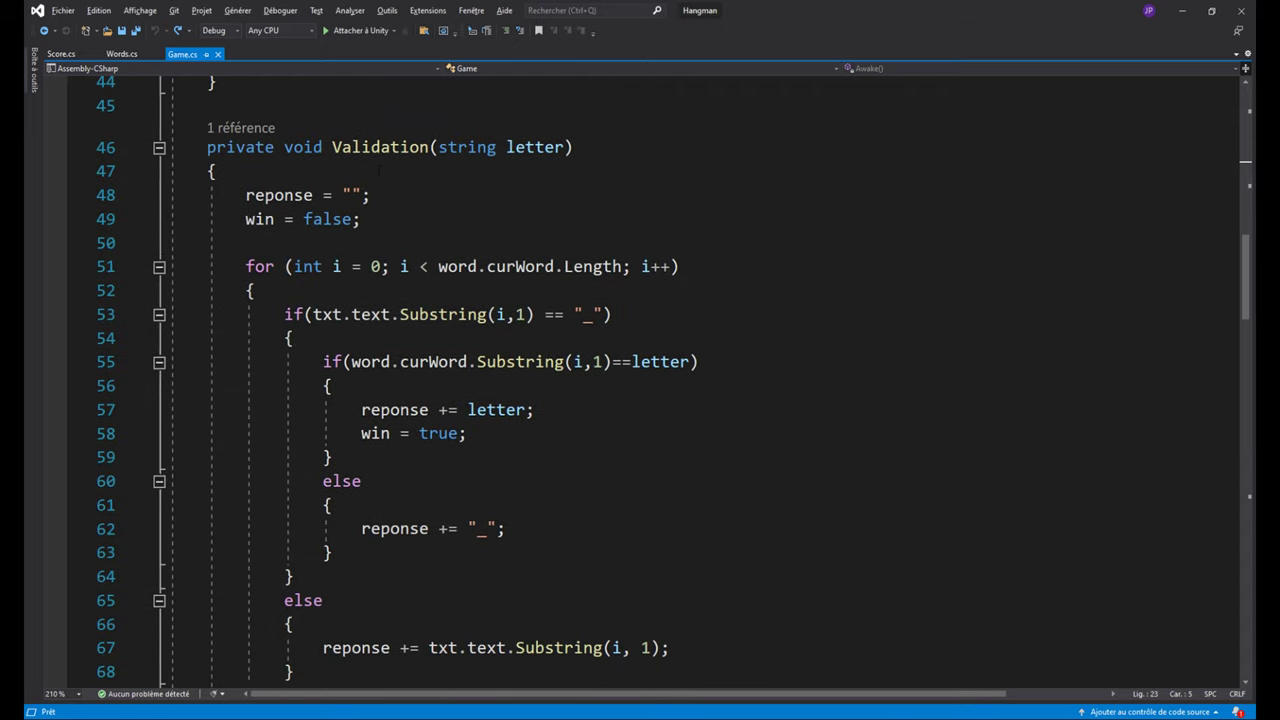
drag(245, 266, 690, 266)
click(700, 361)
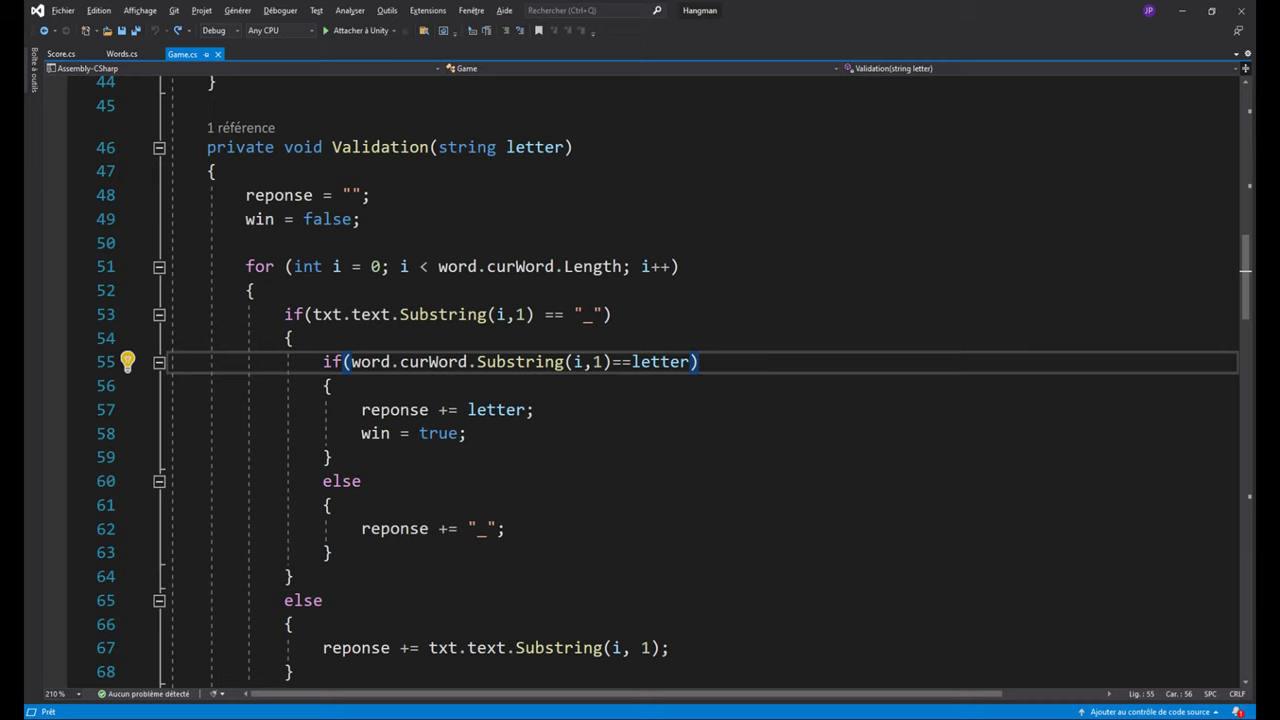
Step: Select the foreach loop that appends underscores in Awake and review the Restart code
scroll(540, 494, up, 7)
scroll(540, 494, up, 3)
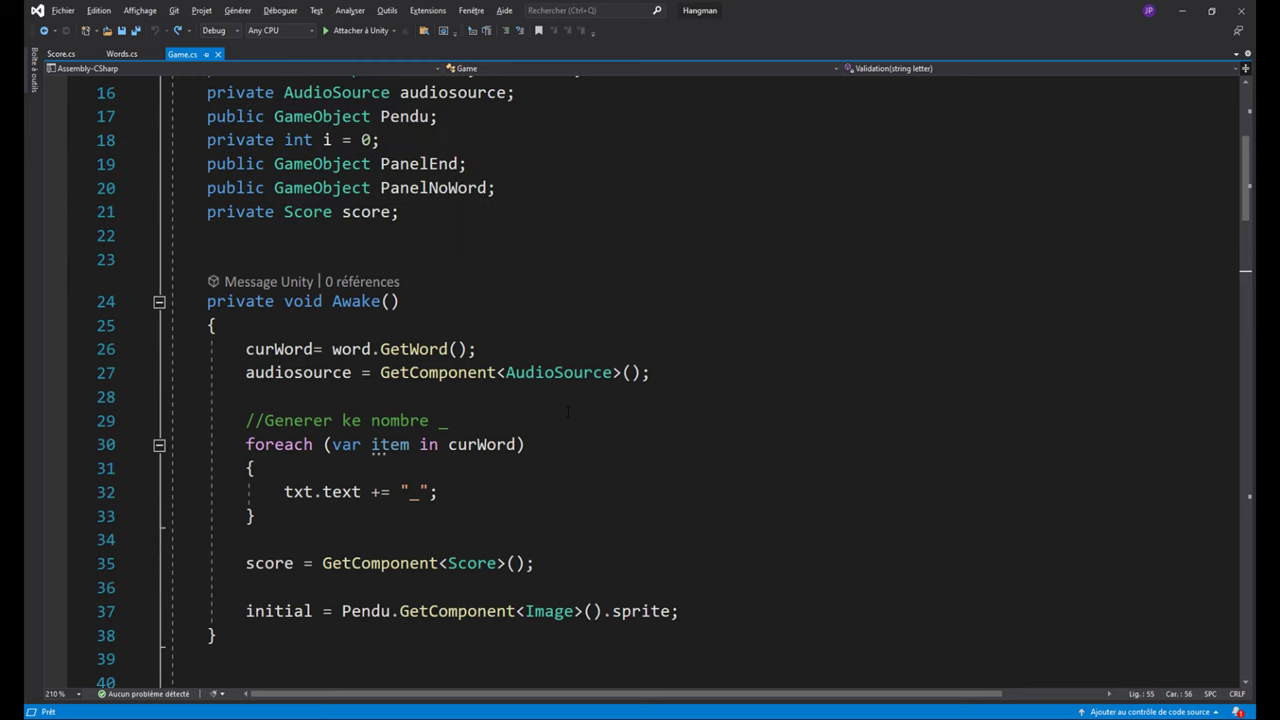
scroll(568, 412, down, 2)
drag(238, 278, 256, 373)
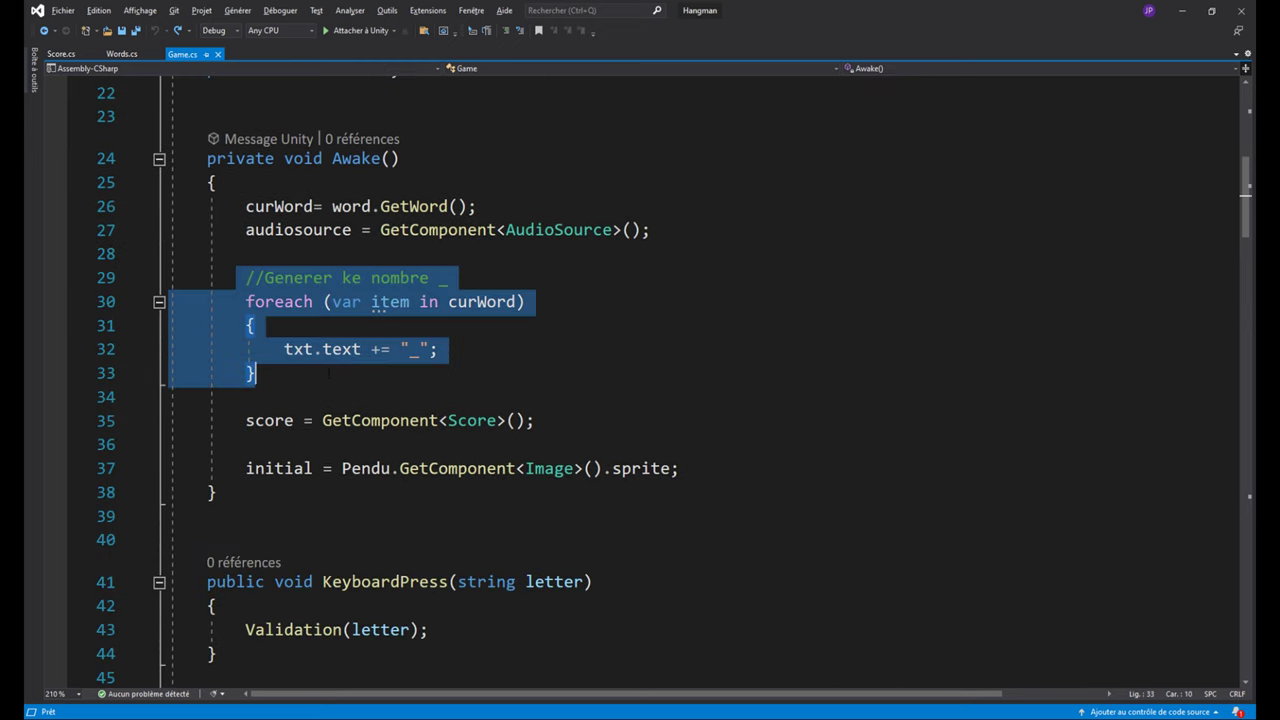
scroll(756, 405, down, 5)
scroll(730, 440, down, 7)
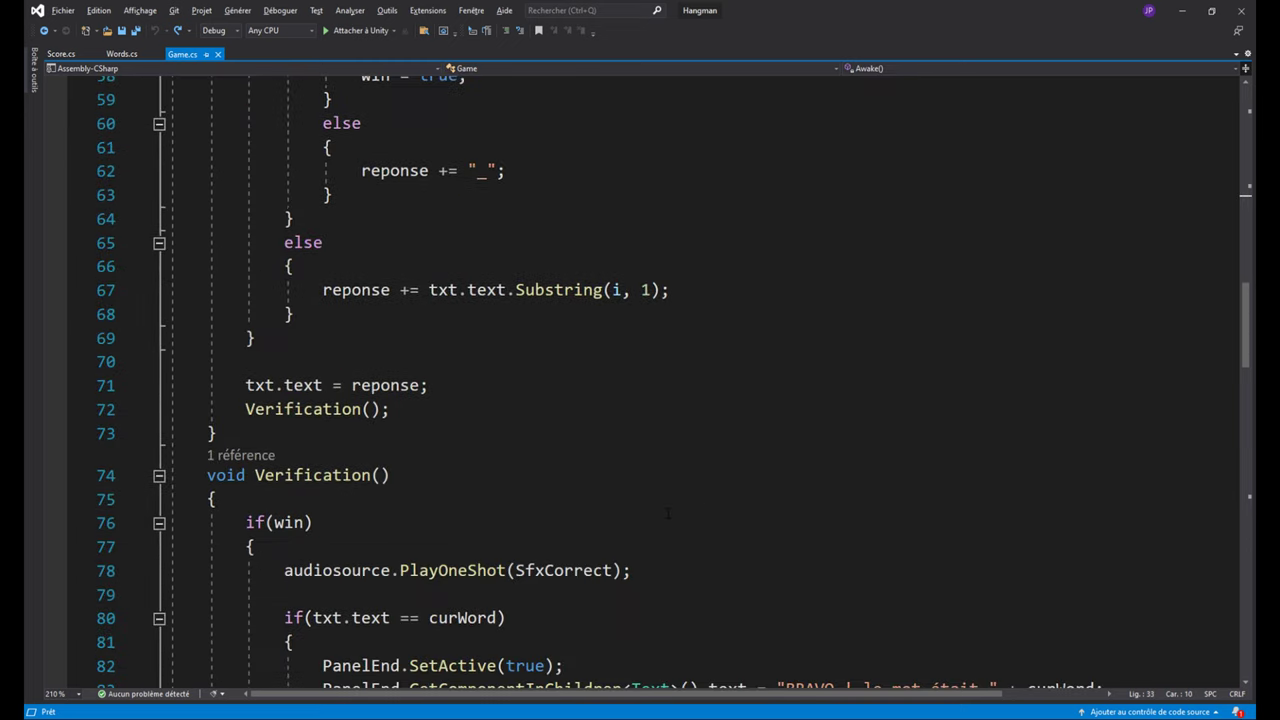
scroll(700, 480, down, 8)
scroll(665, 517, down, 6)
scroll(665, 517, down, 5)
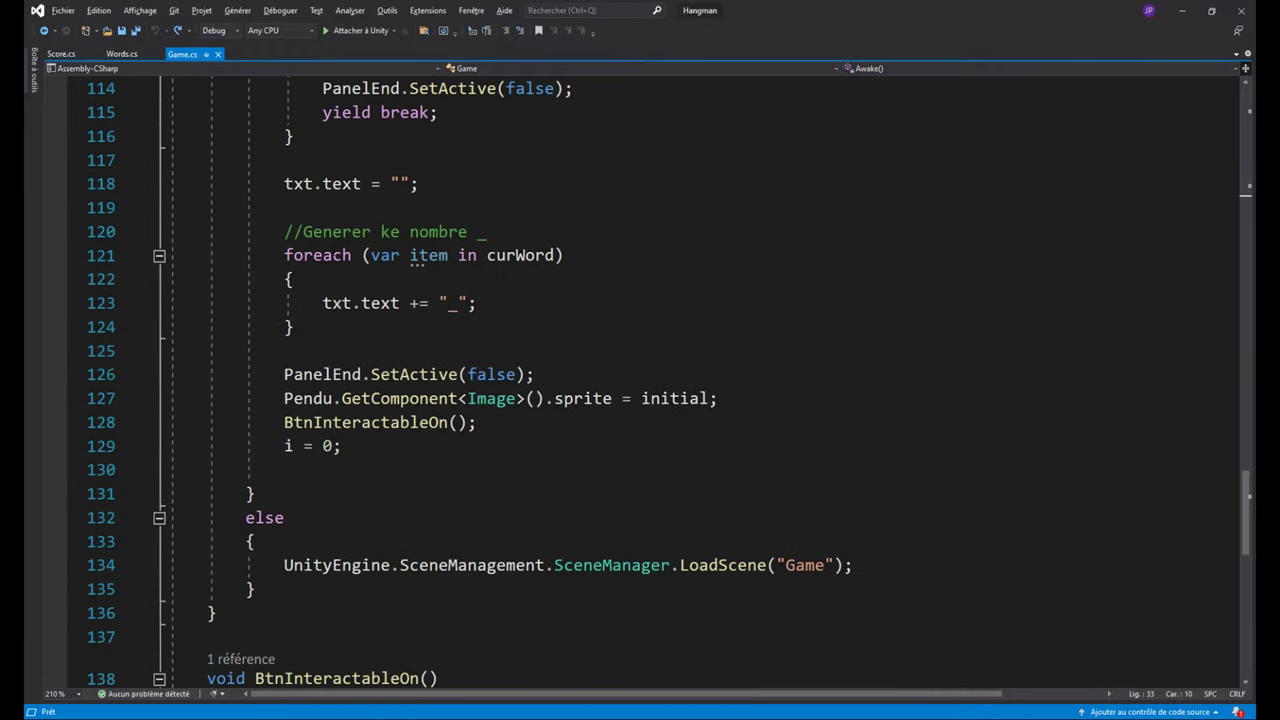
scroll(640, 380, up, 3)
scroll(640, 380, up, 2)
scroll(600, 468, down, 4)
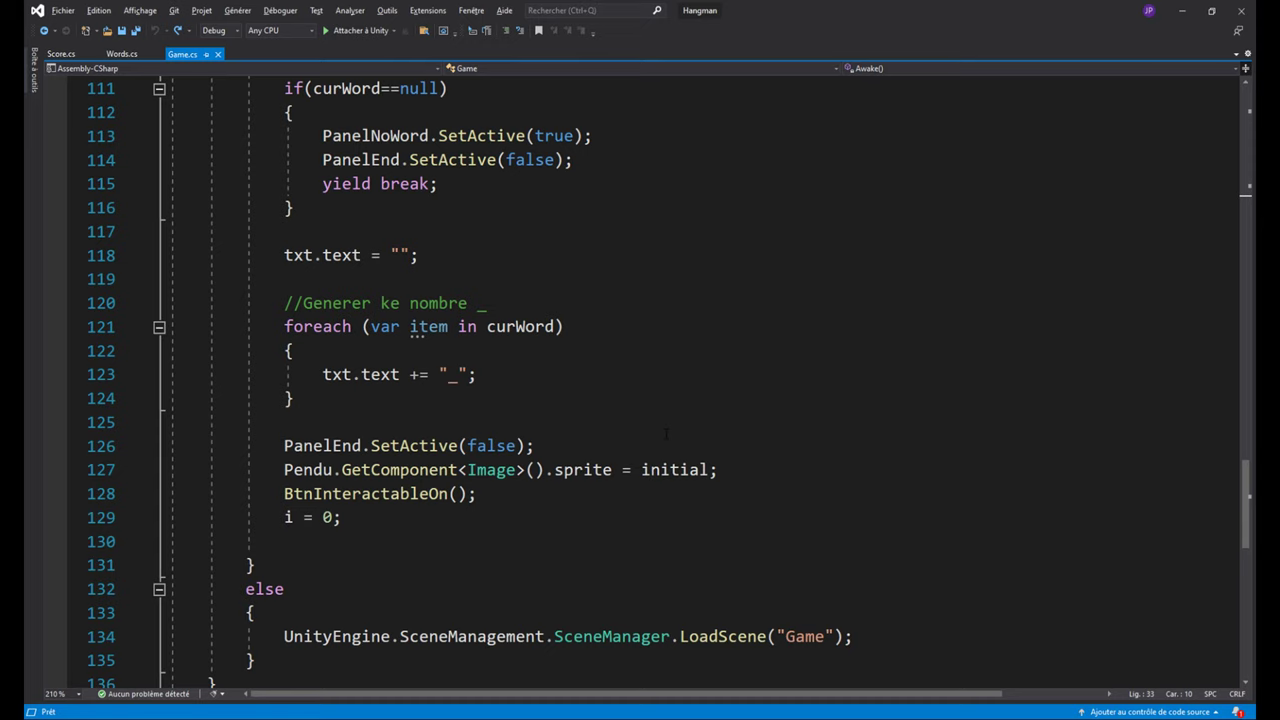
scroll(668, 416, up, 12)
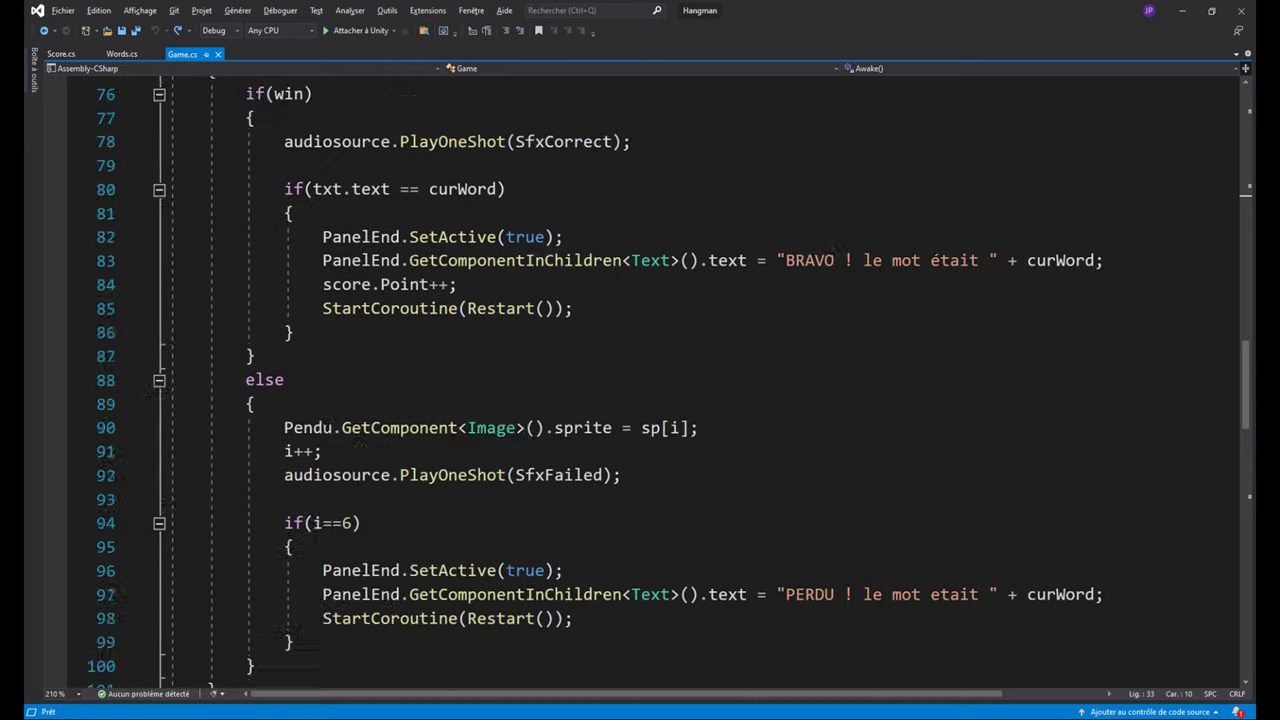
scroll(660, 430, up, 8)
scroll(650, 450, up, 7)
scroll(630, 480, up, 1)
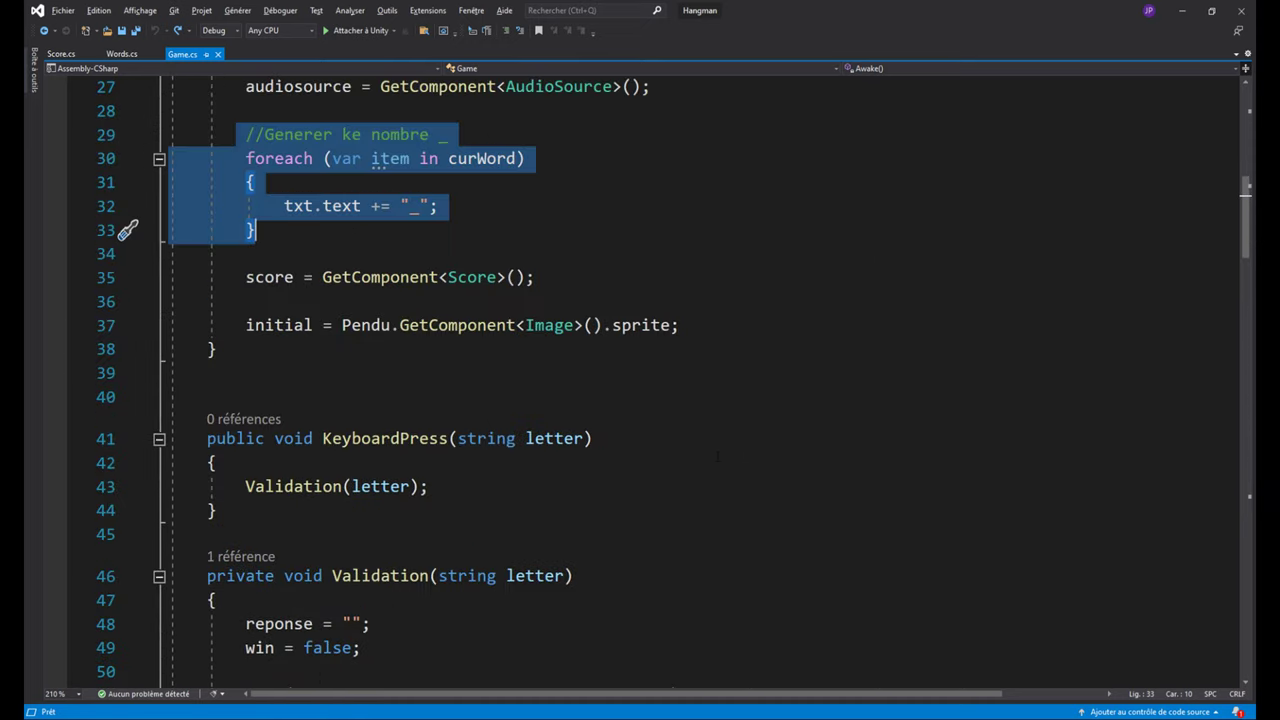
scroll(625, 487, up, 4)
scroll(309, 505, down, 2)
Step: Add a ShowWord() method after Awake and move the underscore loop into it
click(309, 505)
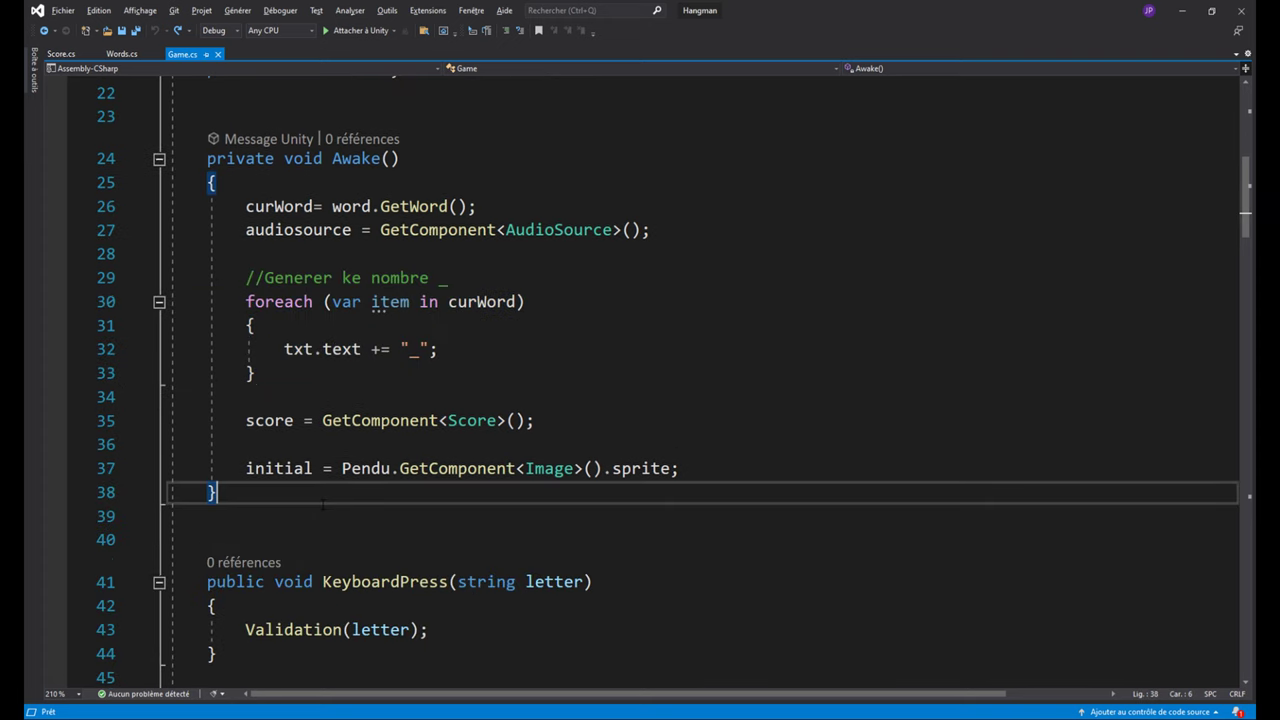
key(Return)
key(Return)
text(VOI)
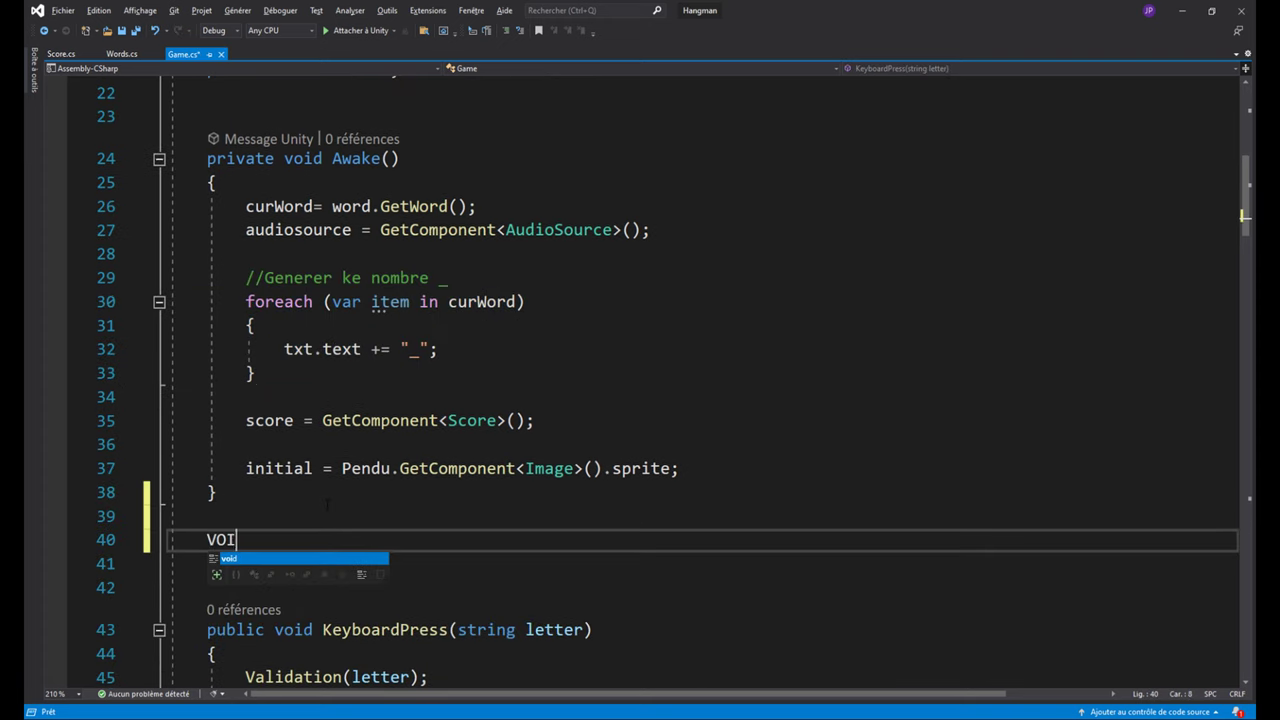
text(void S)
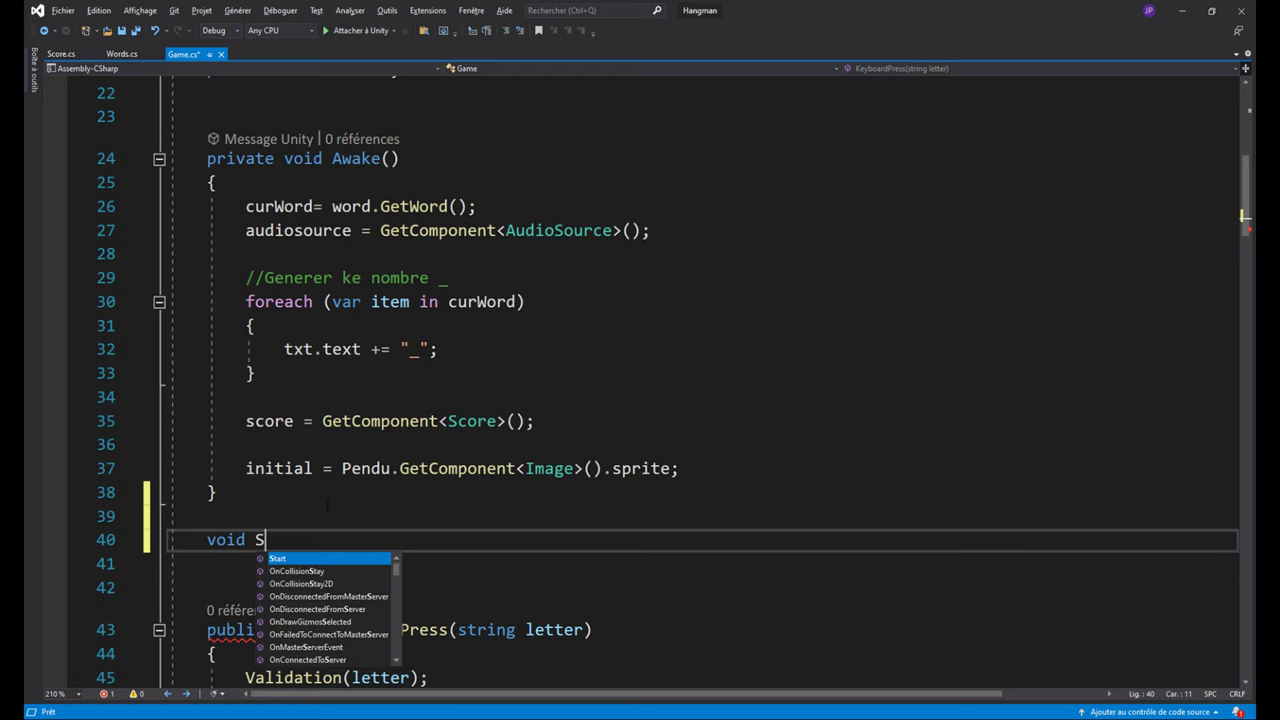
text(howWo)
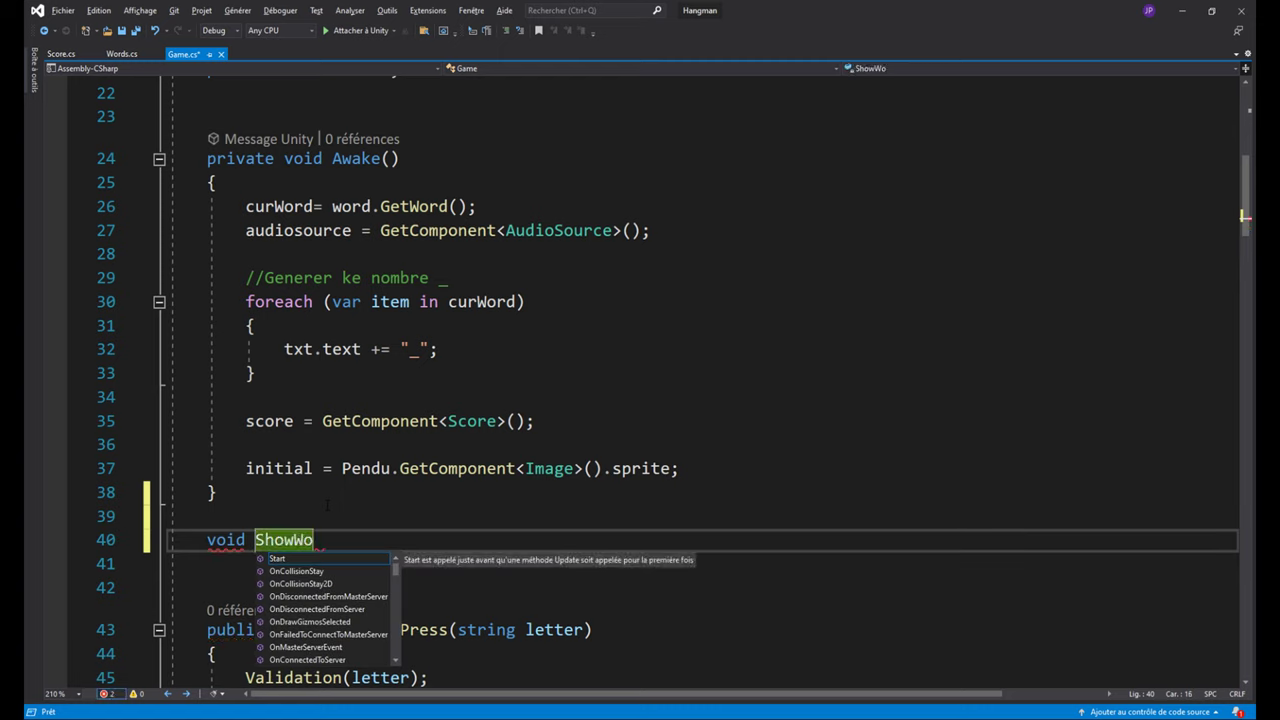
text(rd())
key(Return)
text({)
key(Return)
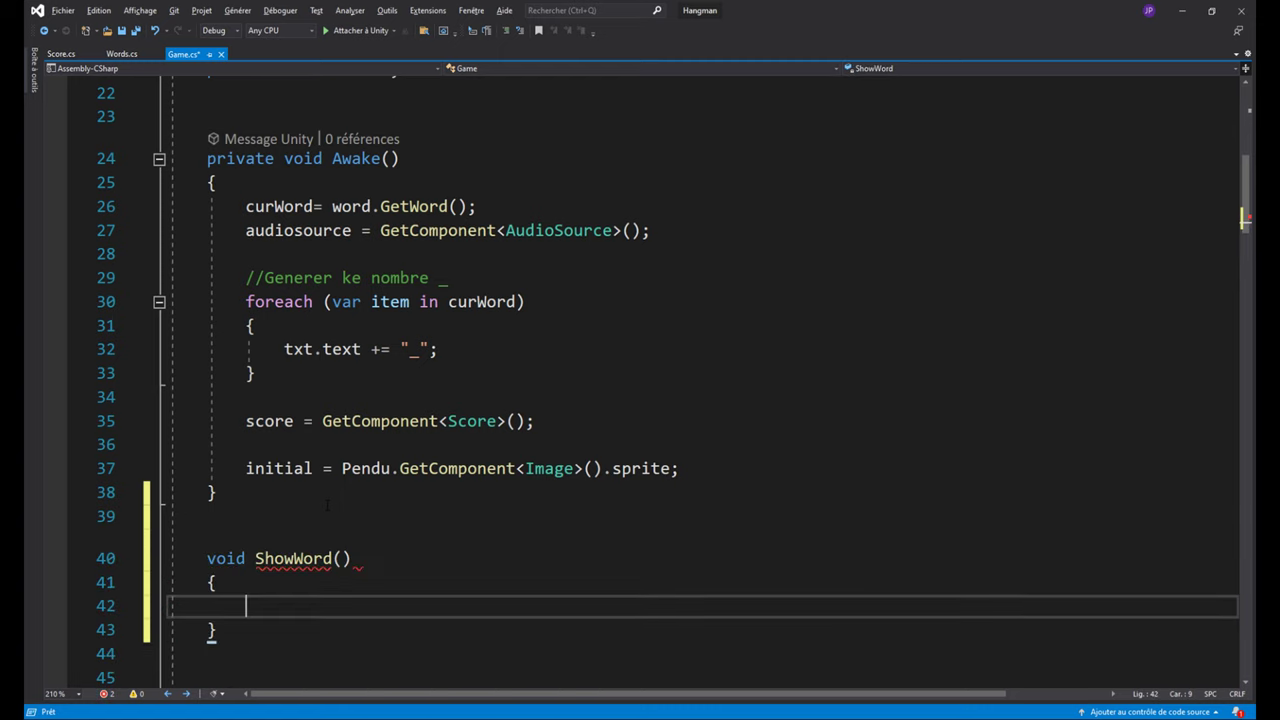
drag(246, 277, 310, 360)
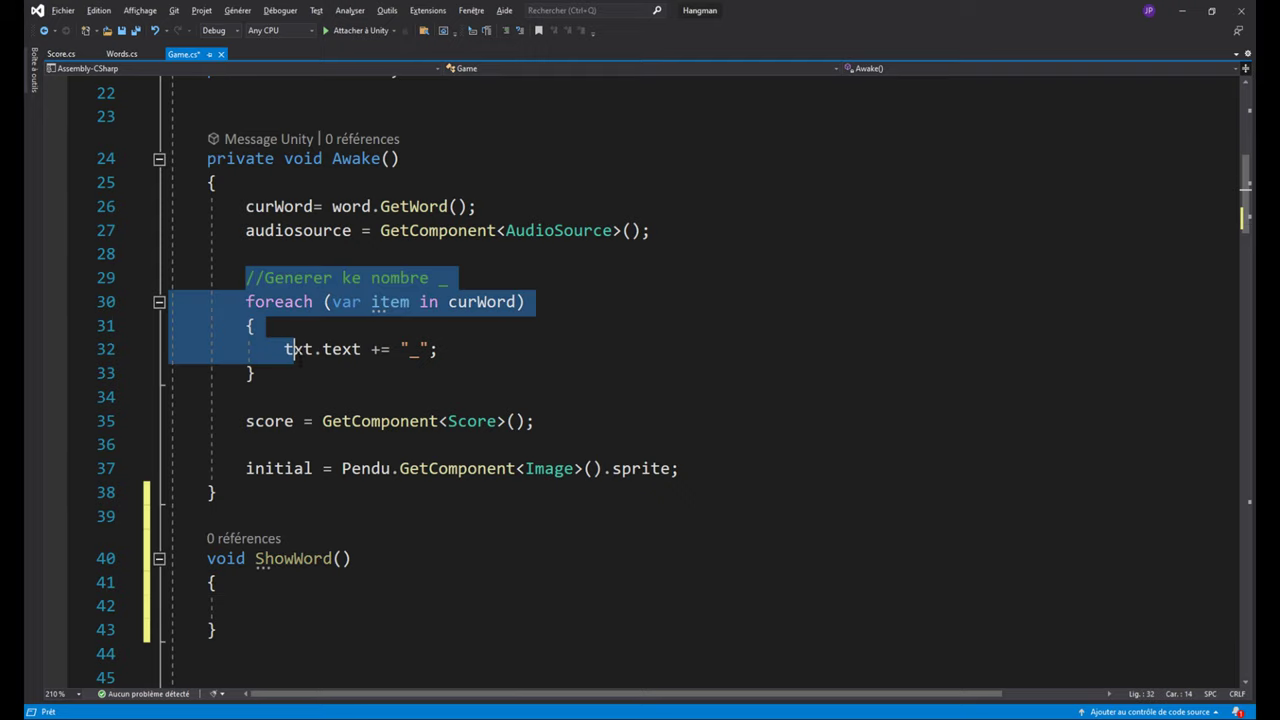
key(Delete)
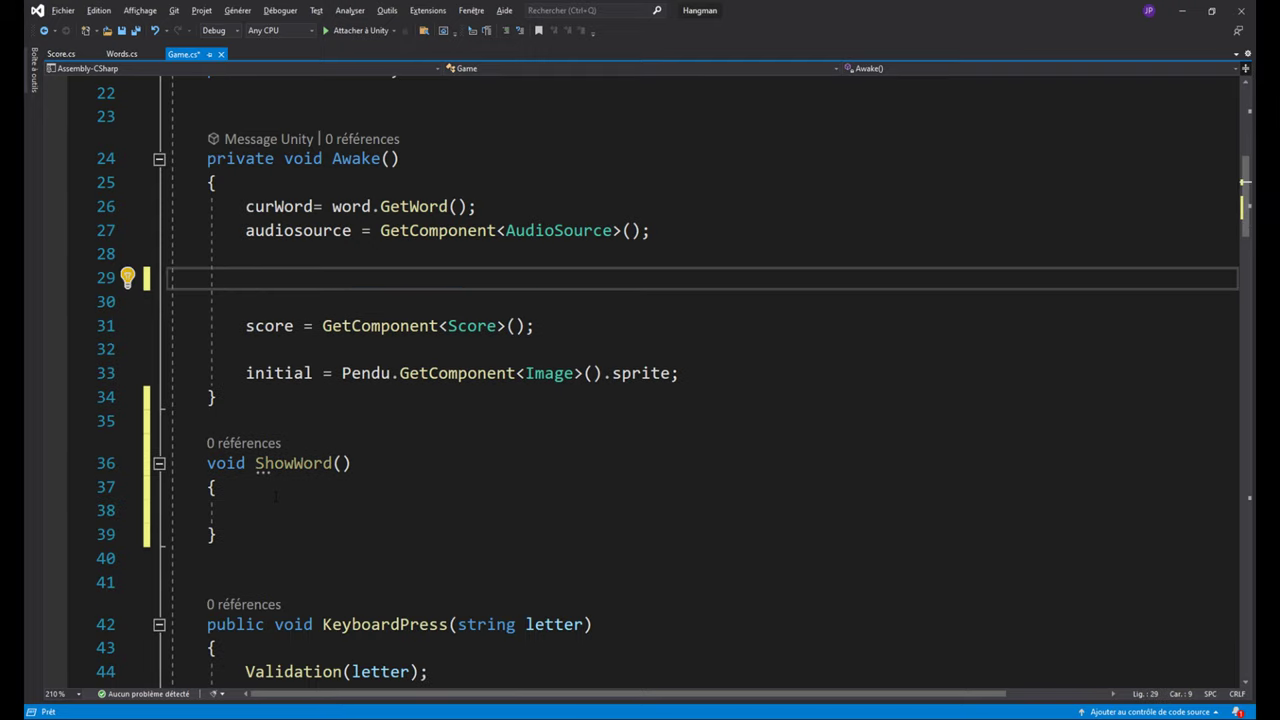
click(250, 510)
text(//Generer ke nombre _         foreach (var item in curWord)         {             txt.text += "_";         })
Step: Call ShowWord(); in Awake where the loop was and remove surrounding blank lines
click(290, 272)
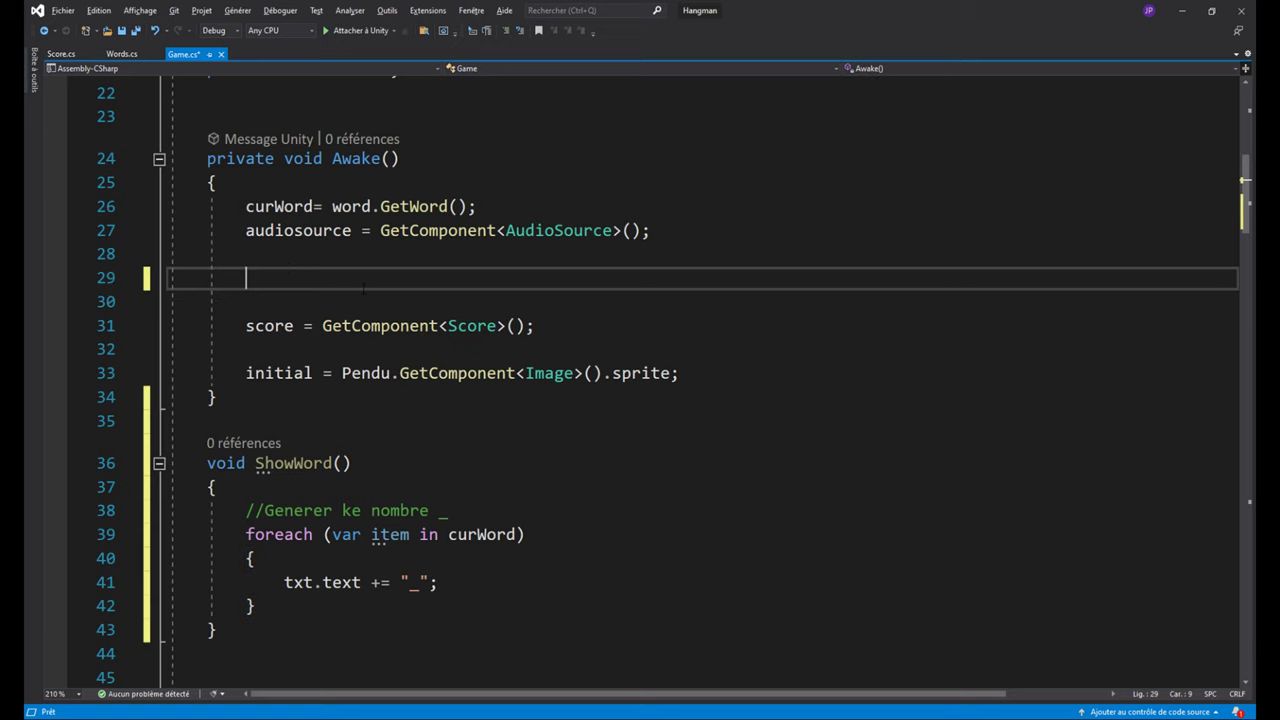
text(Show)
key(Tab)
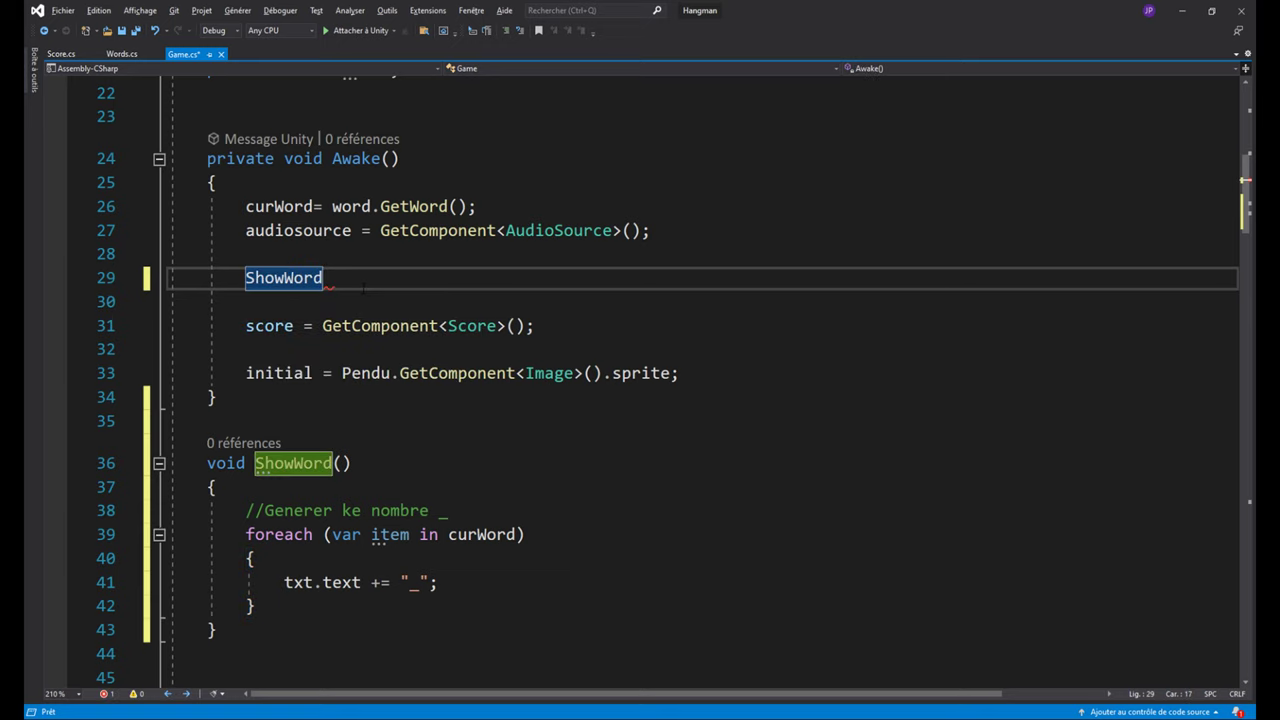
text(();)
click(700, 230)
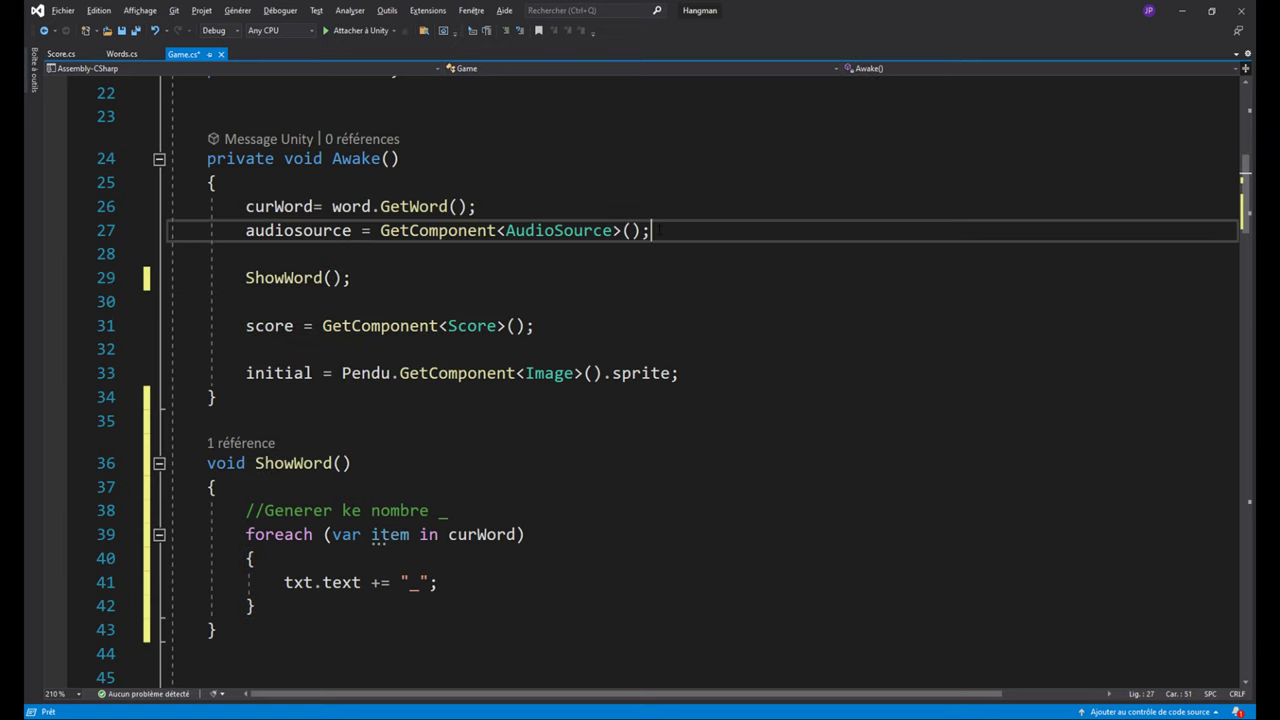
key(Delete)
key(Down)
key(Delete)
click(566, 285)
key(Delete)
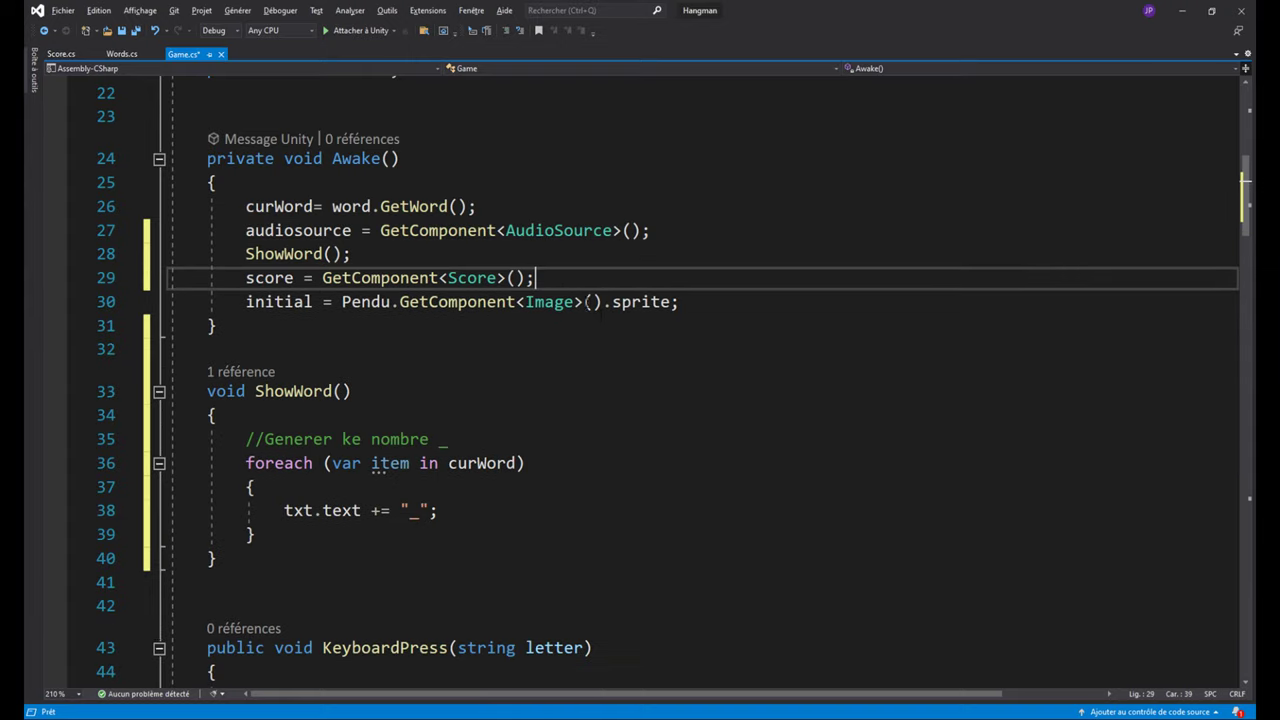
Step: Replace the duplicate underscore loop in Restart with ShowWord(); and save Game.cs
scroll(566, 285, down, 2)
scroll(571, 418, down, 9)
scroll(545, 418, down, 6)
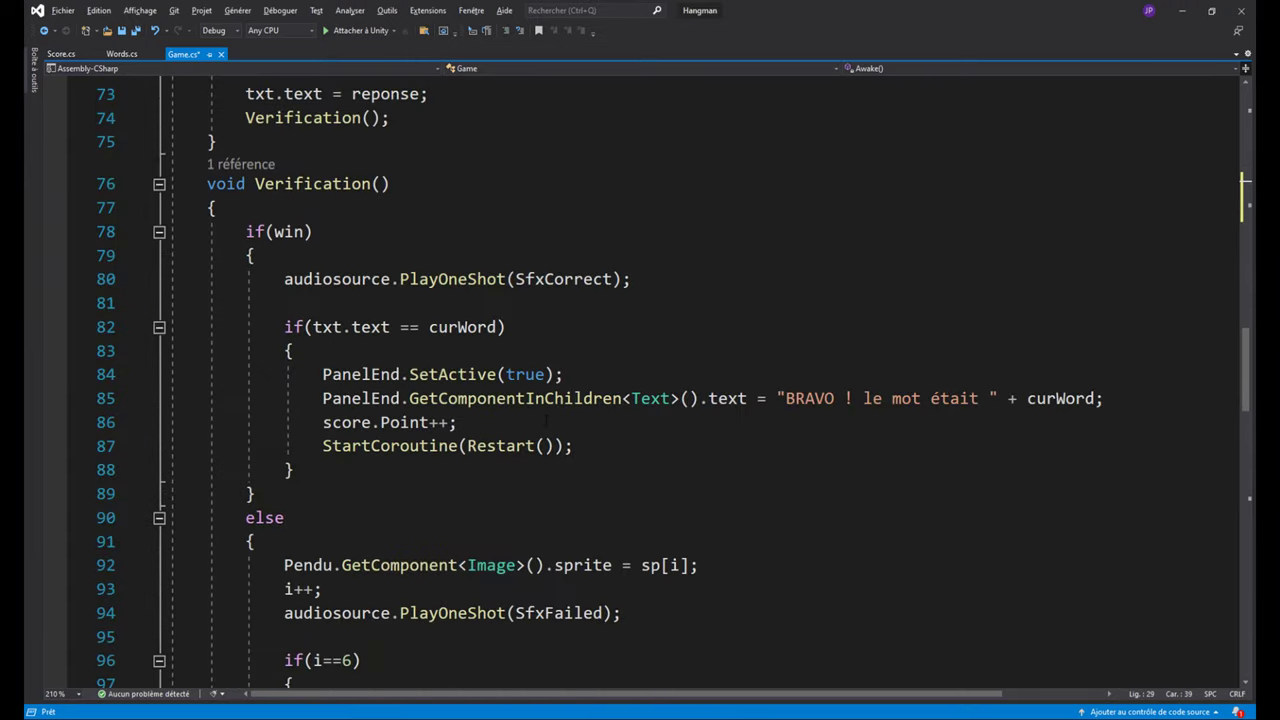
scroll(545, 418, down, 8)
scroll(545, 418, down, 5)
scroll(545, 418, down, 4)
scroll(545, 420, up, 2)
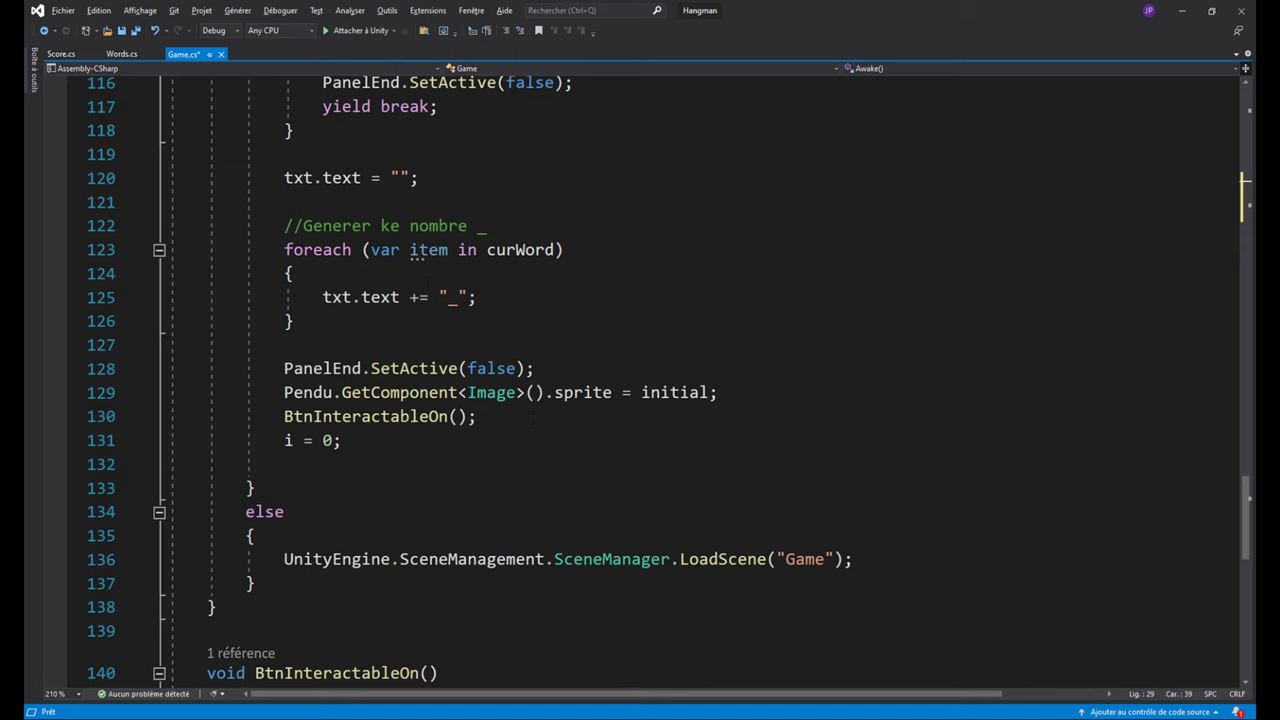
scroll(336, 345, up, 1)
drag(284, 297, 338, 372)
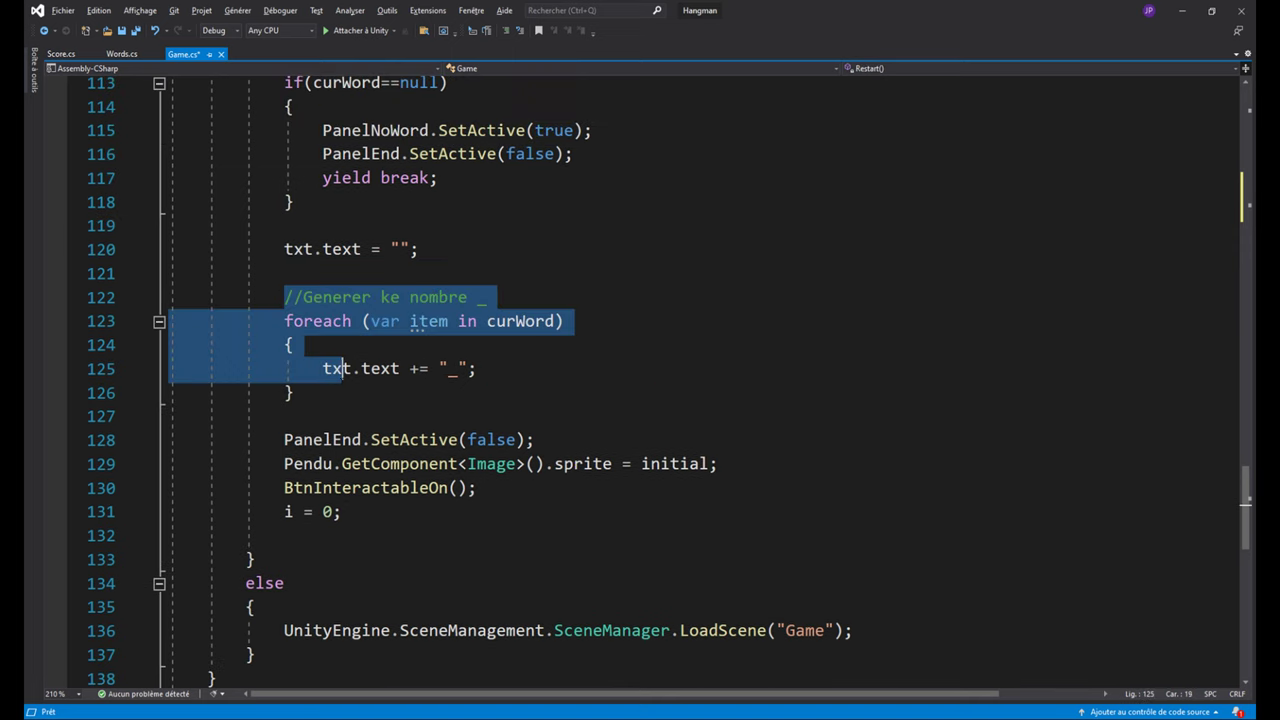
key(shift+Down)
text(show)
key(Tab)
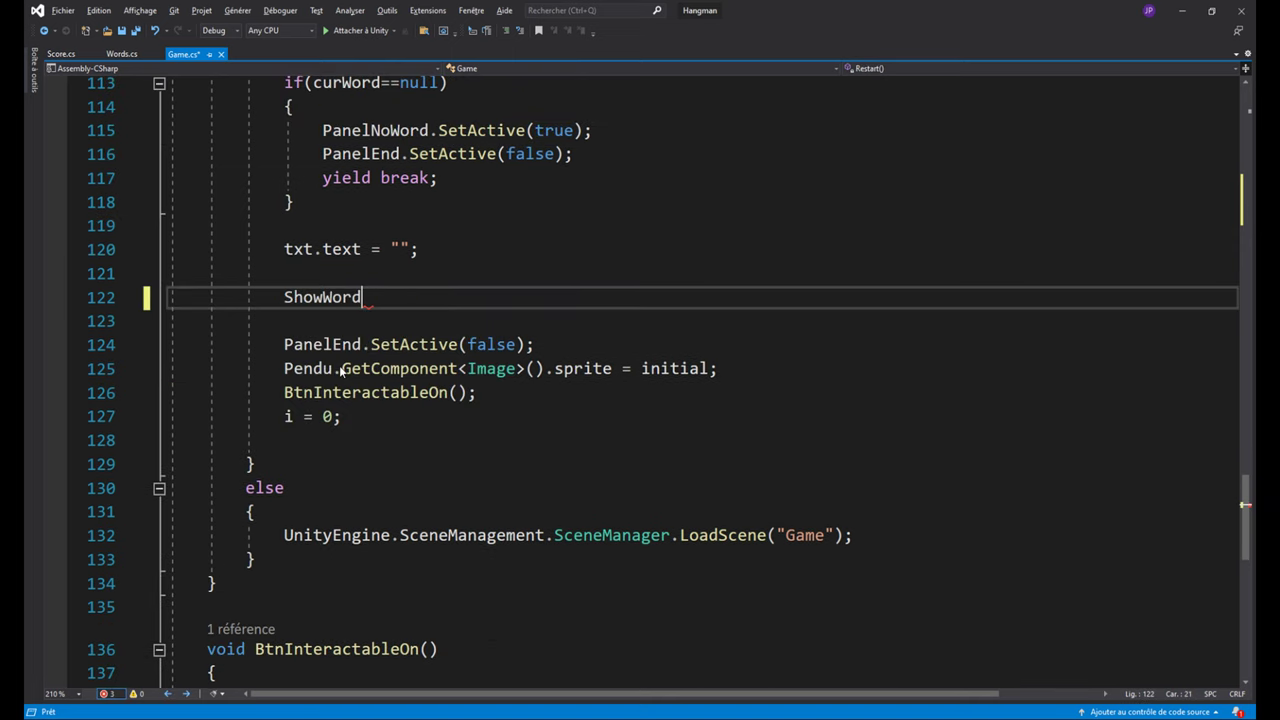
text(();)
click(450, 256)
key(ctrl+s)
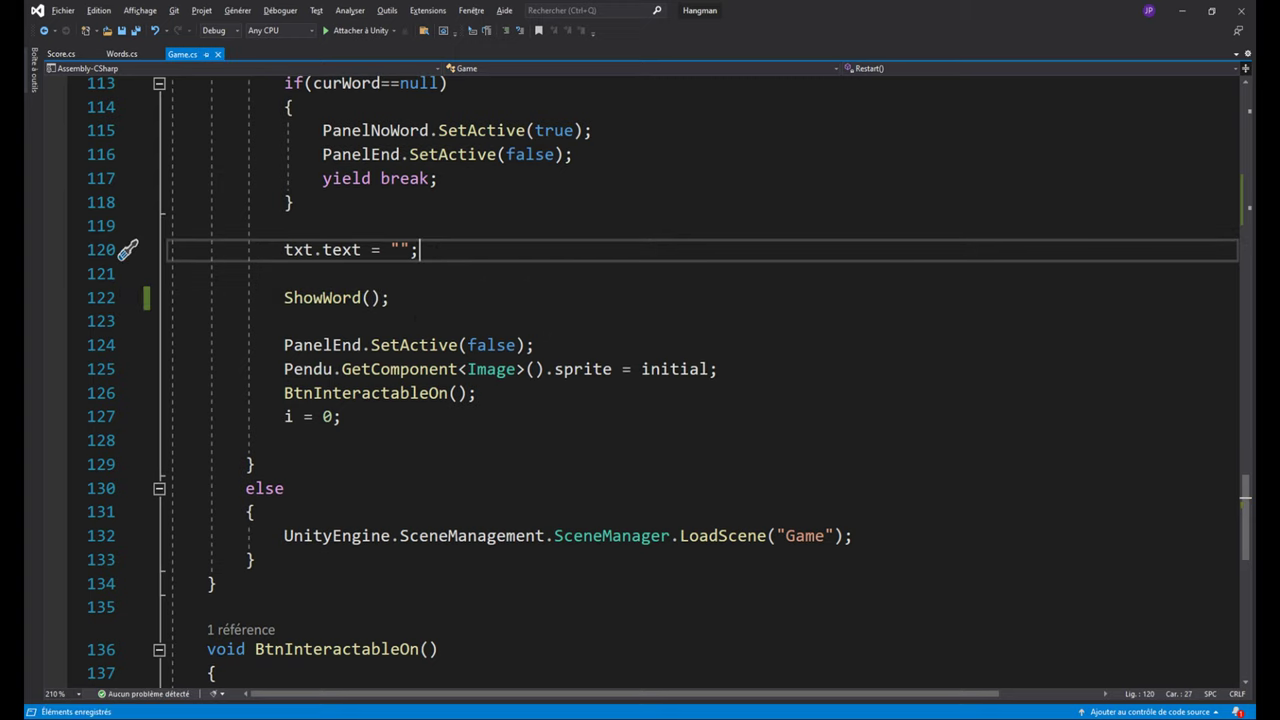
scroll(480, 300, up, 9)
scroll(500, 340, up, 11)
scroll(523, 386, up, 6)
Step: Add an if (item.ToString() == " ") block inside the ShowWord loop
scroll(523, 386, up, 4)
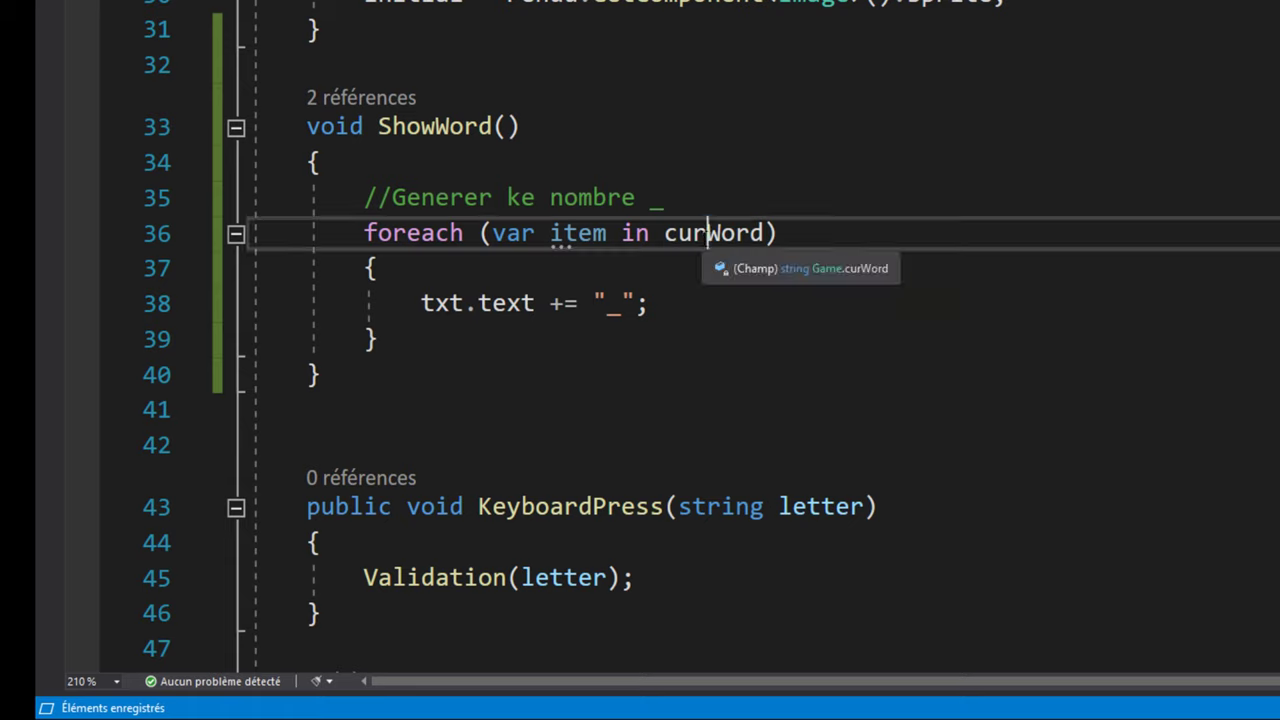
double_click(720, 233)
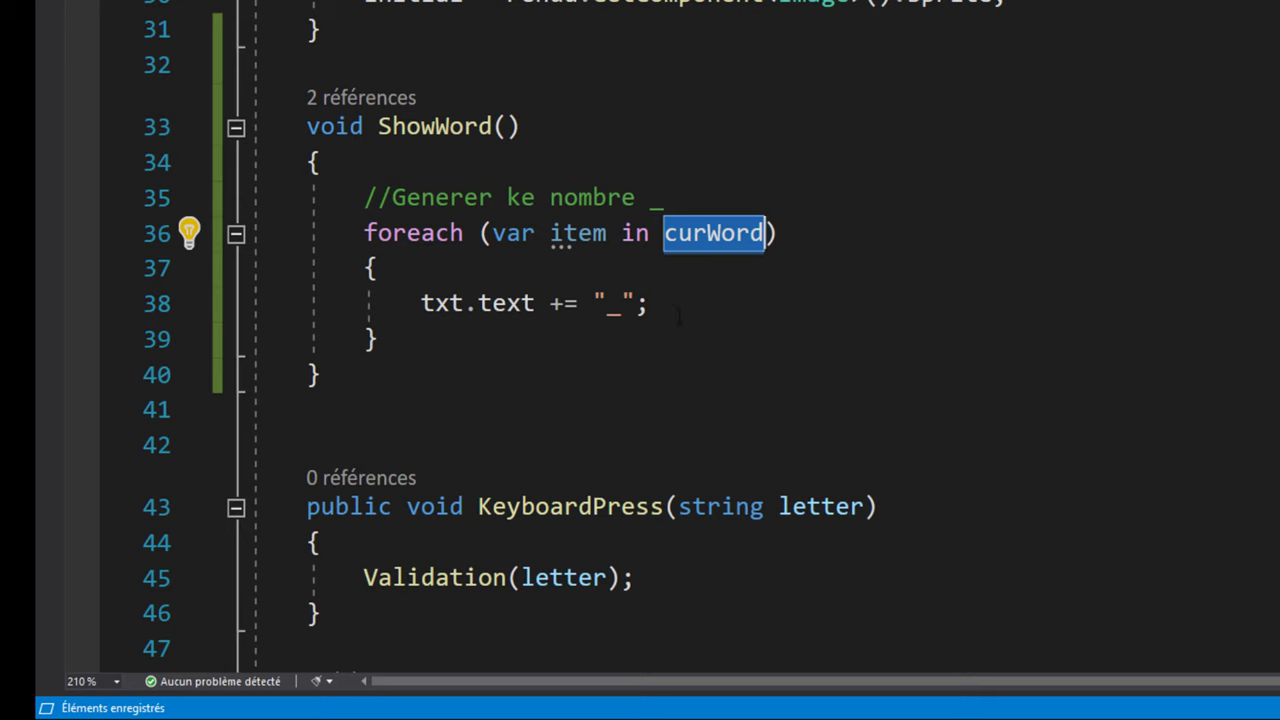
key(alt+Tab)
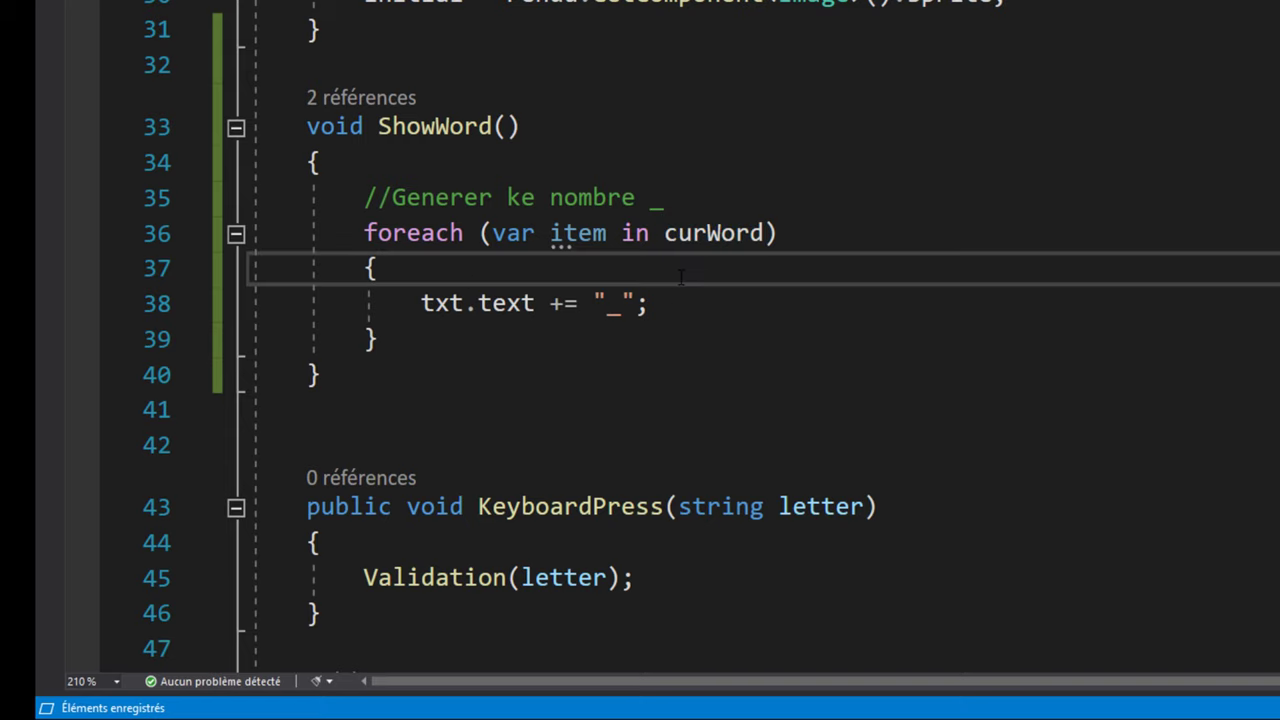
key(Return)
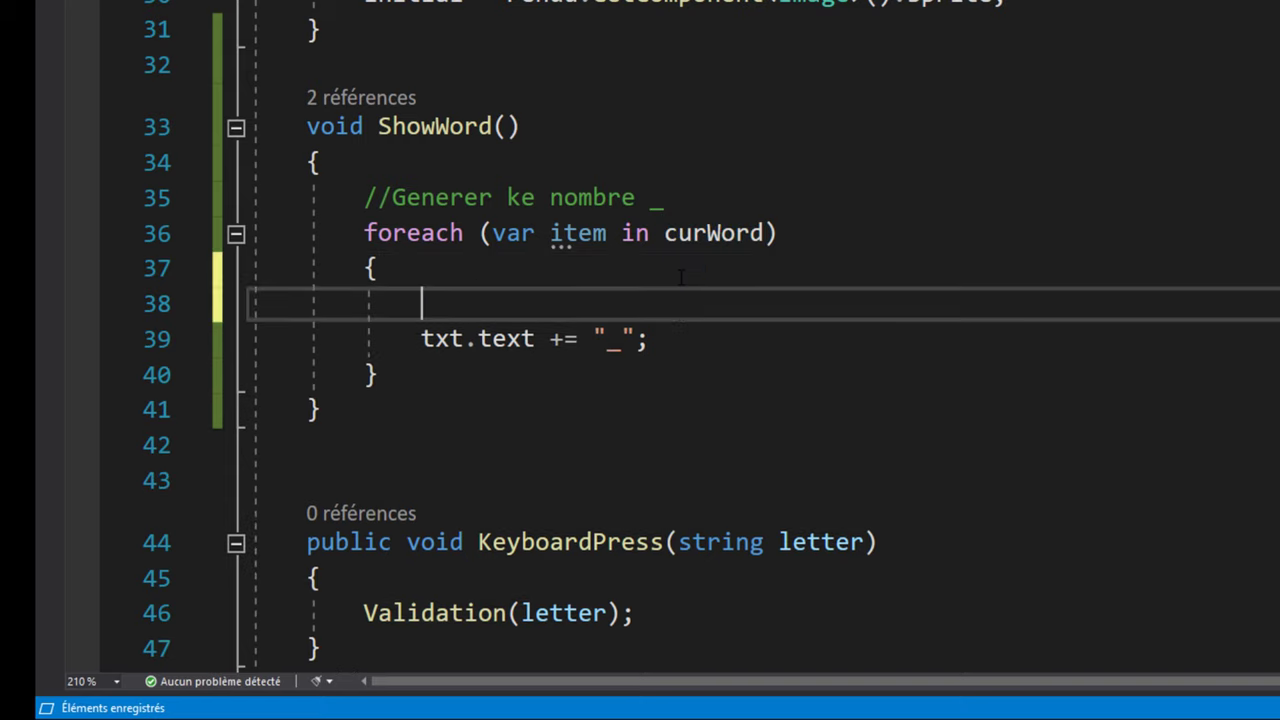
text(if()
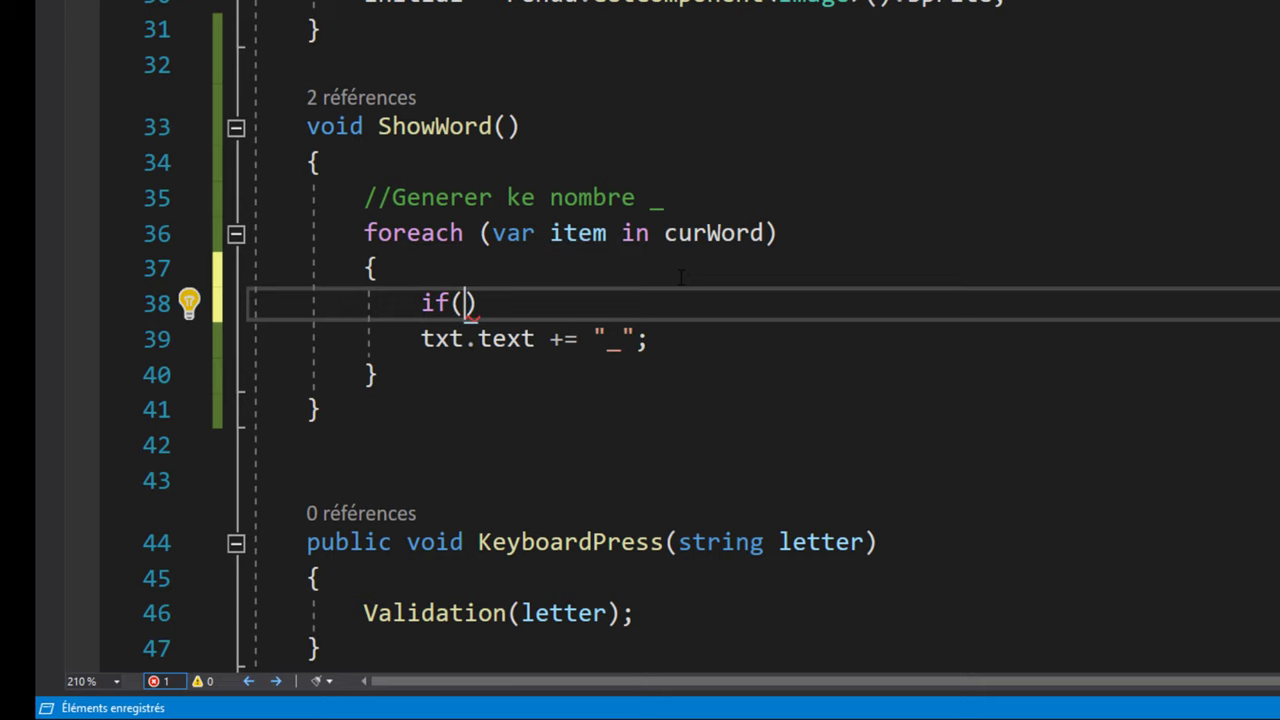
text(item.to)
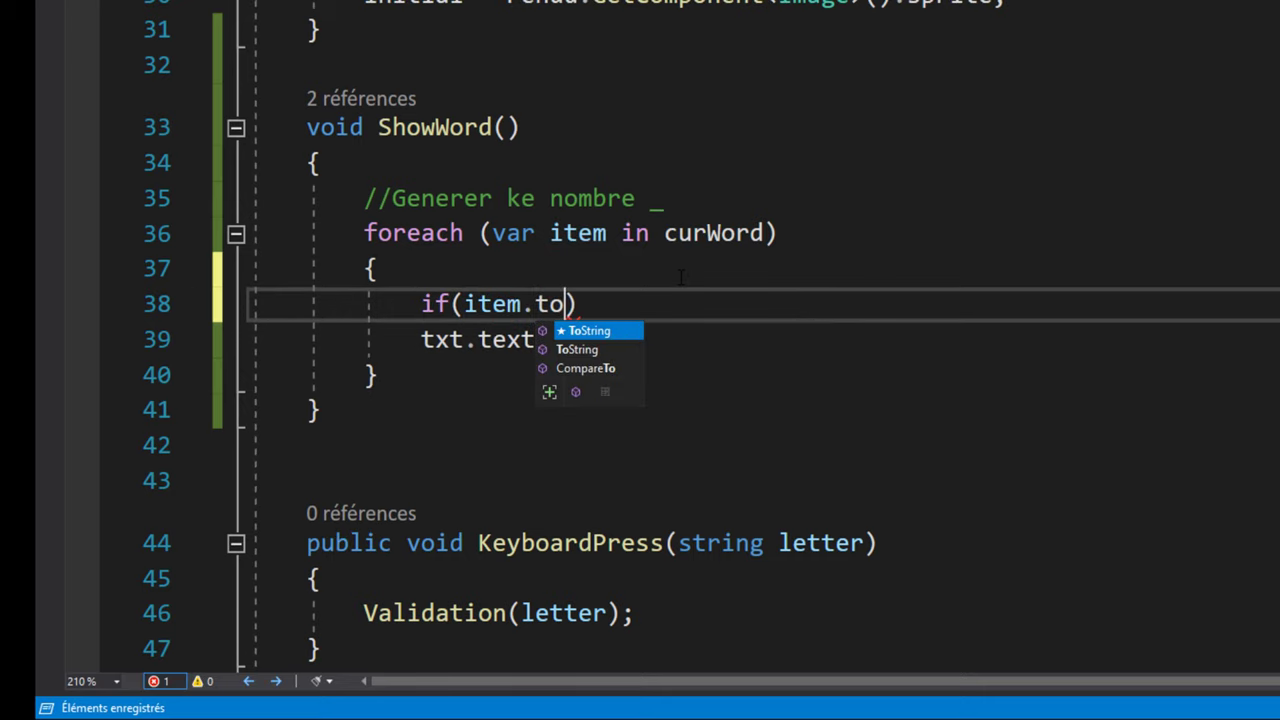
key(Tab)
text(())
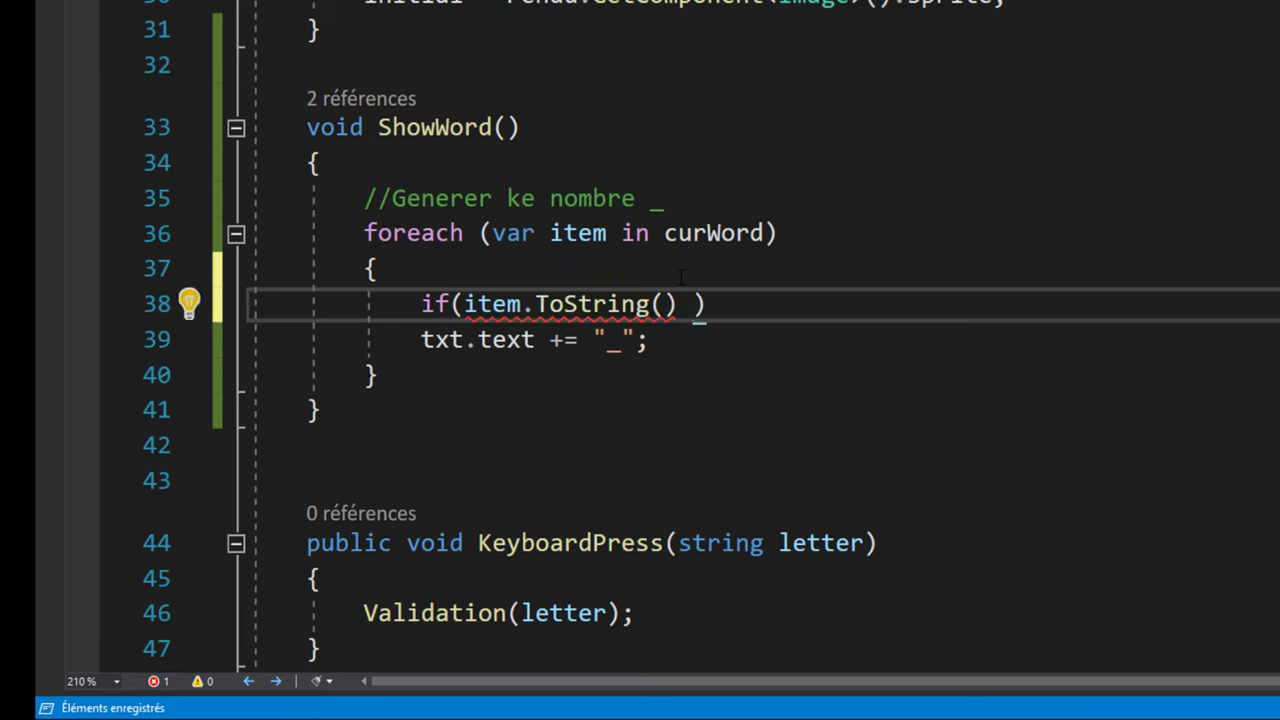
text( == " )
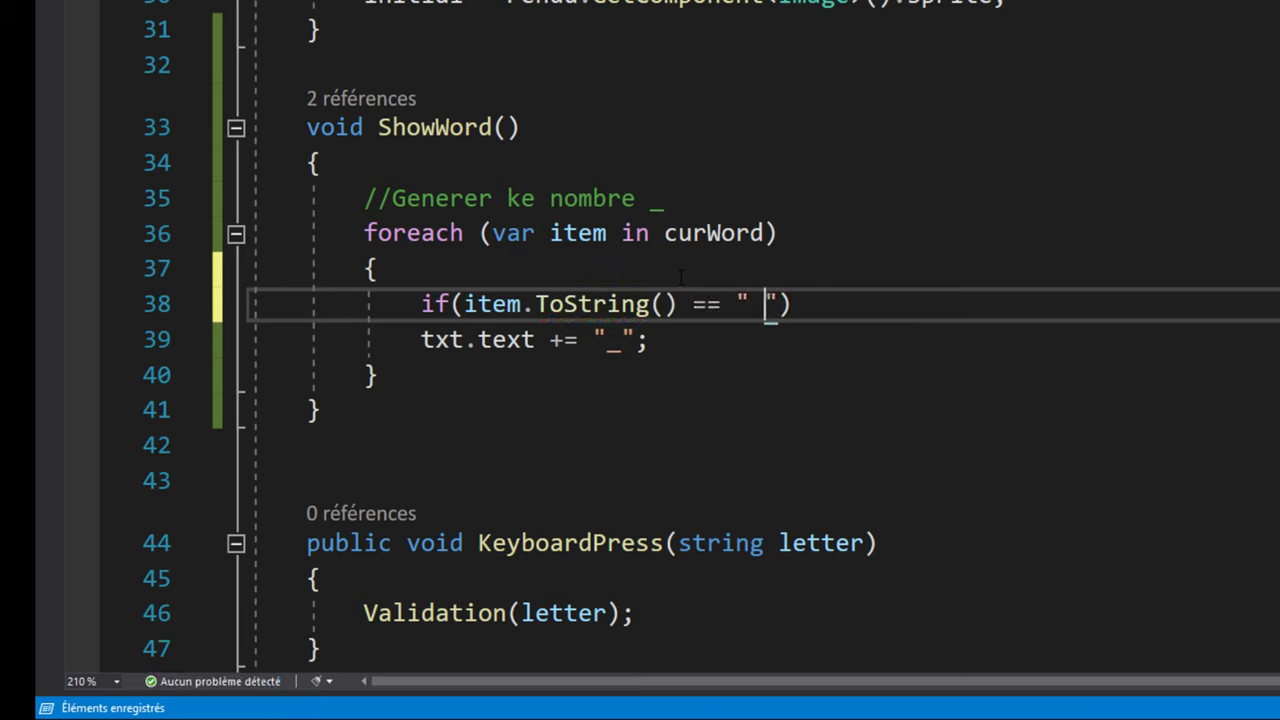
text("))
key(Return)
text({)
key(Return)
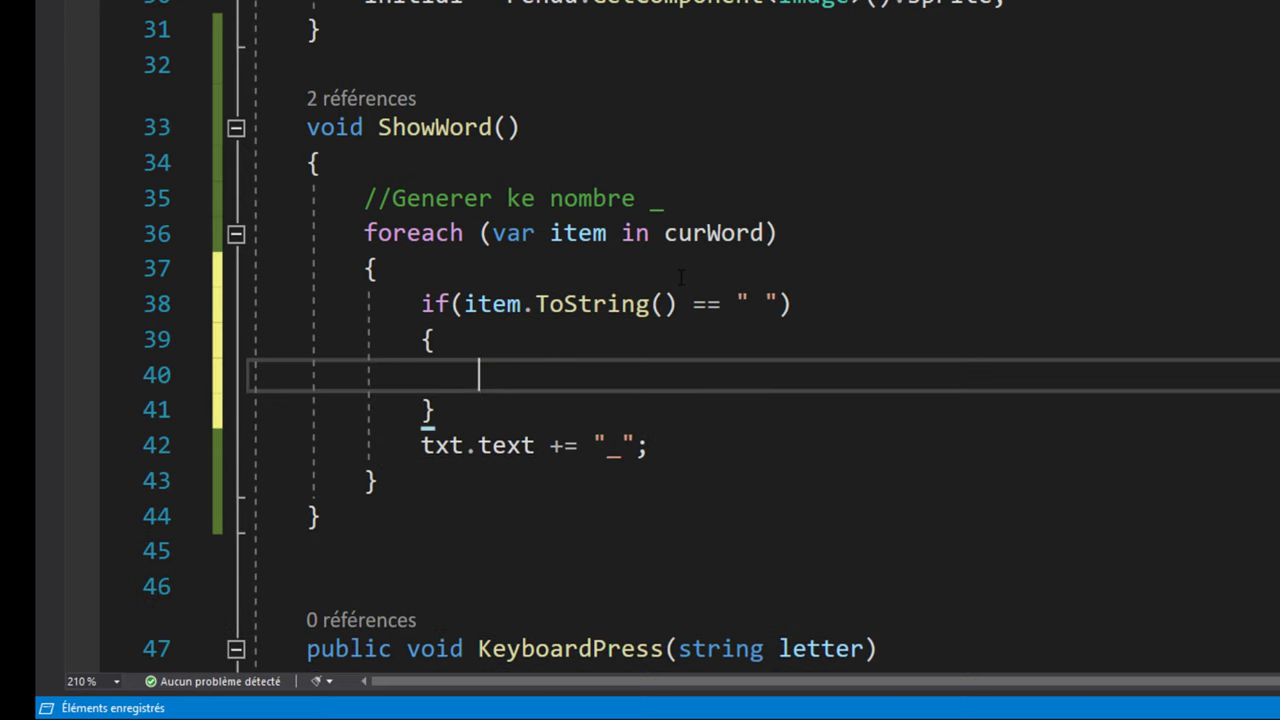
Step: Move the underscore-appending line into the if block and change it to append a space
drag(422, 445, 650, 445)
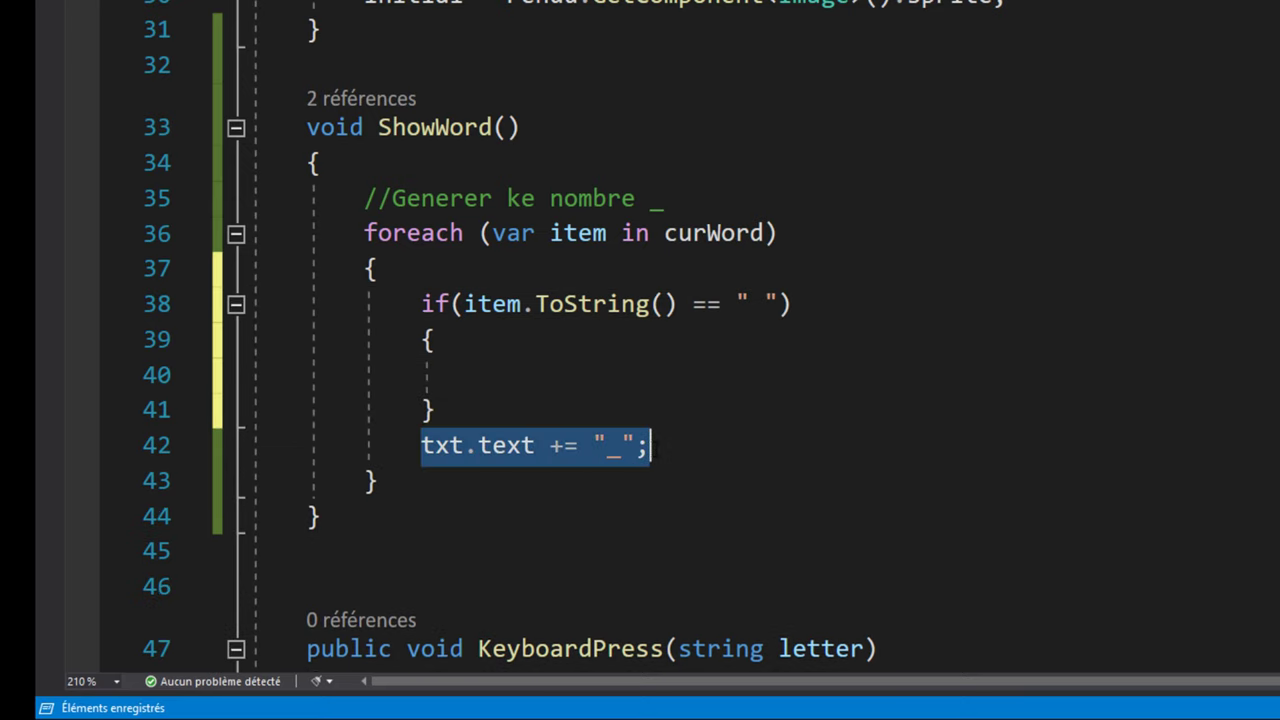
key(ctrl+x)
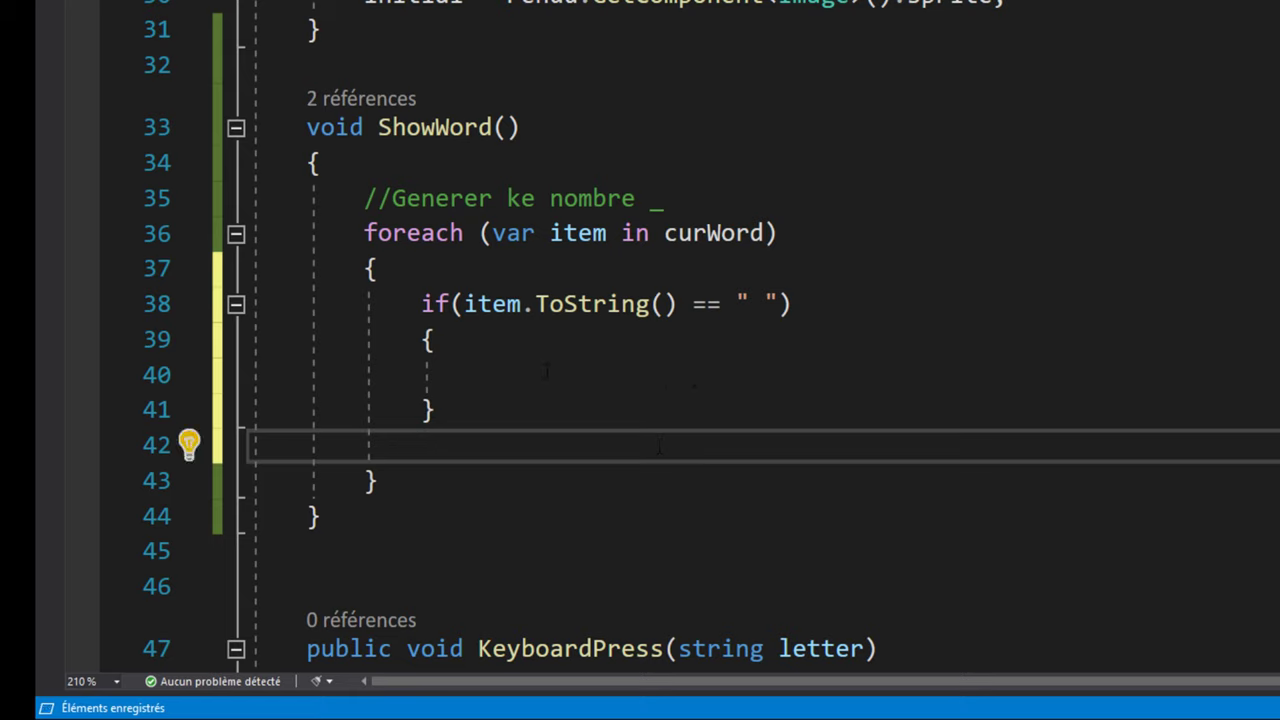
click(605, 385)
key(ctrl+v)
double_click(668, 377)
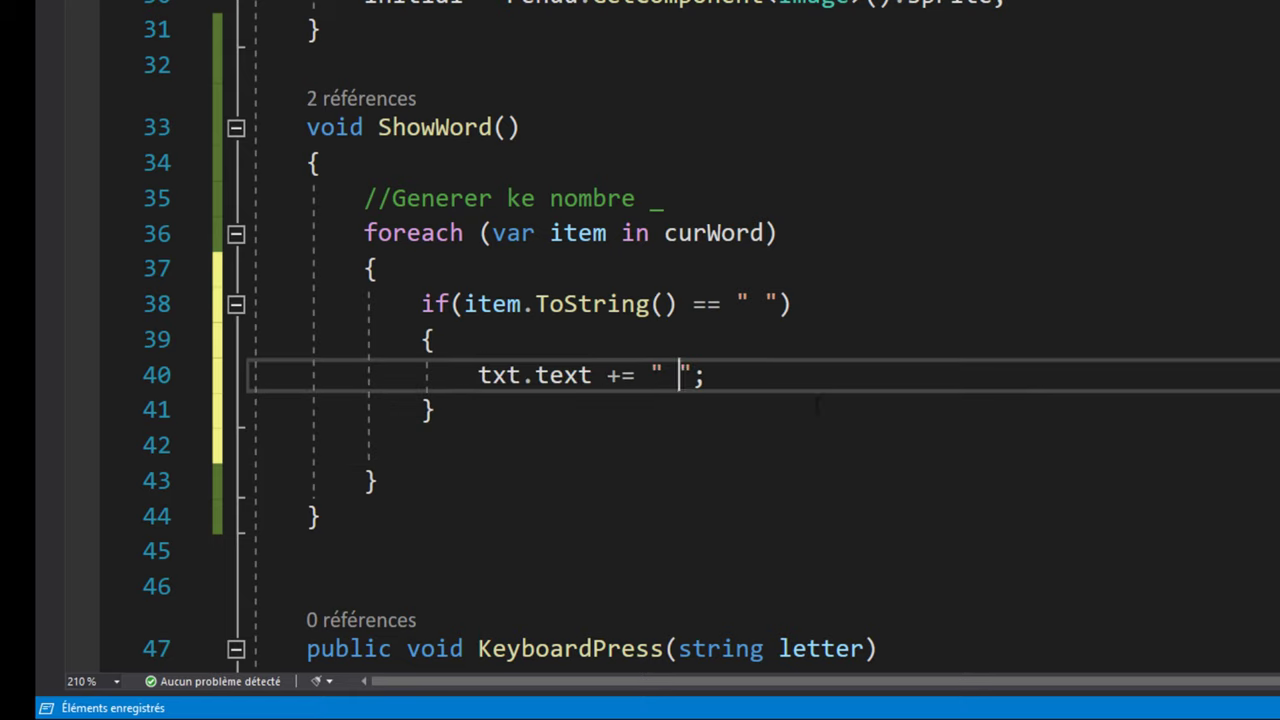
Step: Add an else block appending "_" with txt.text += "_"; and save Game.cs
click(550, 412)
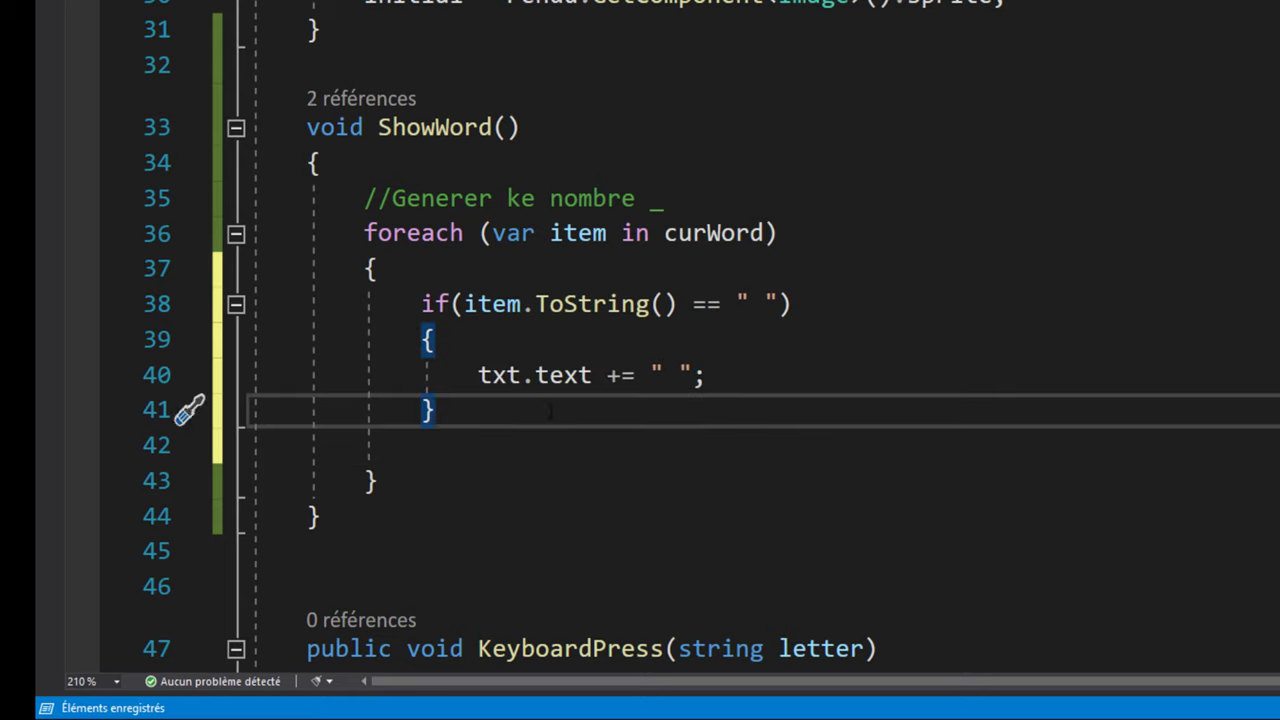
key(Return)
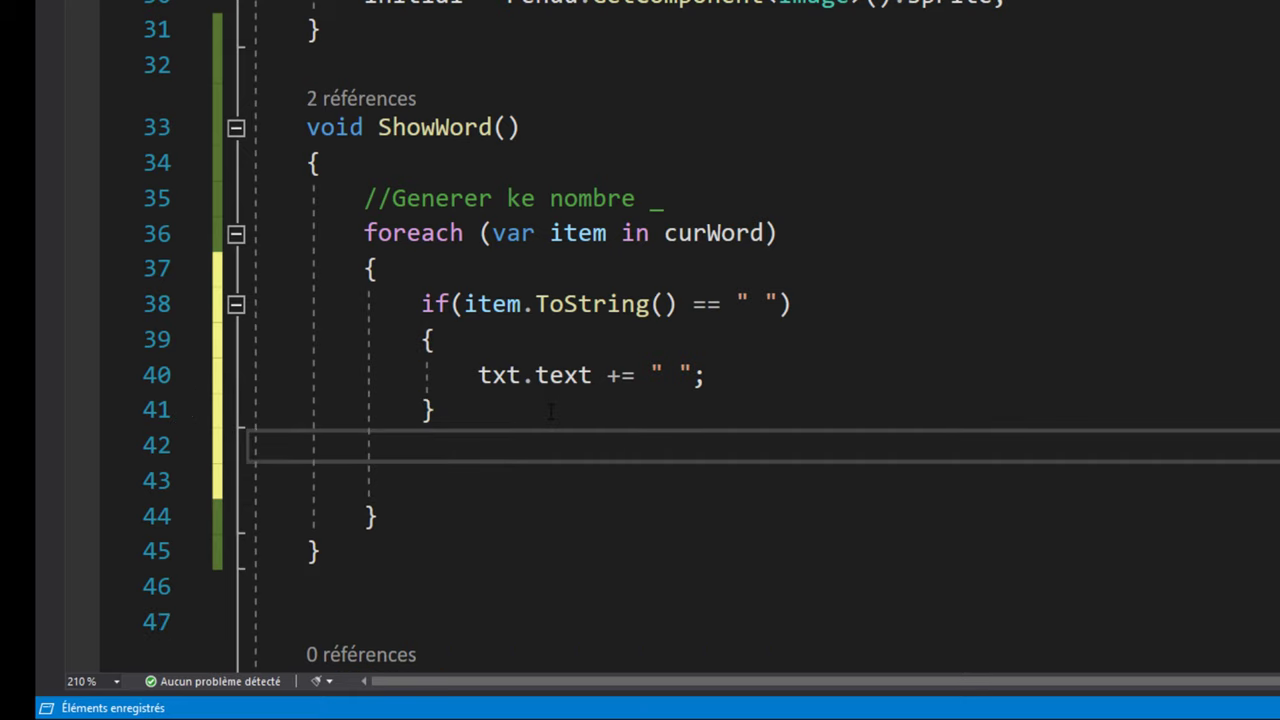
text(els)
key(Tab)
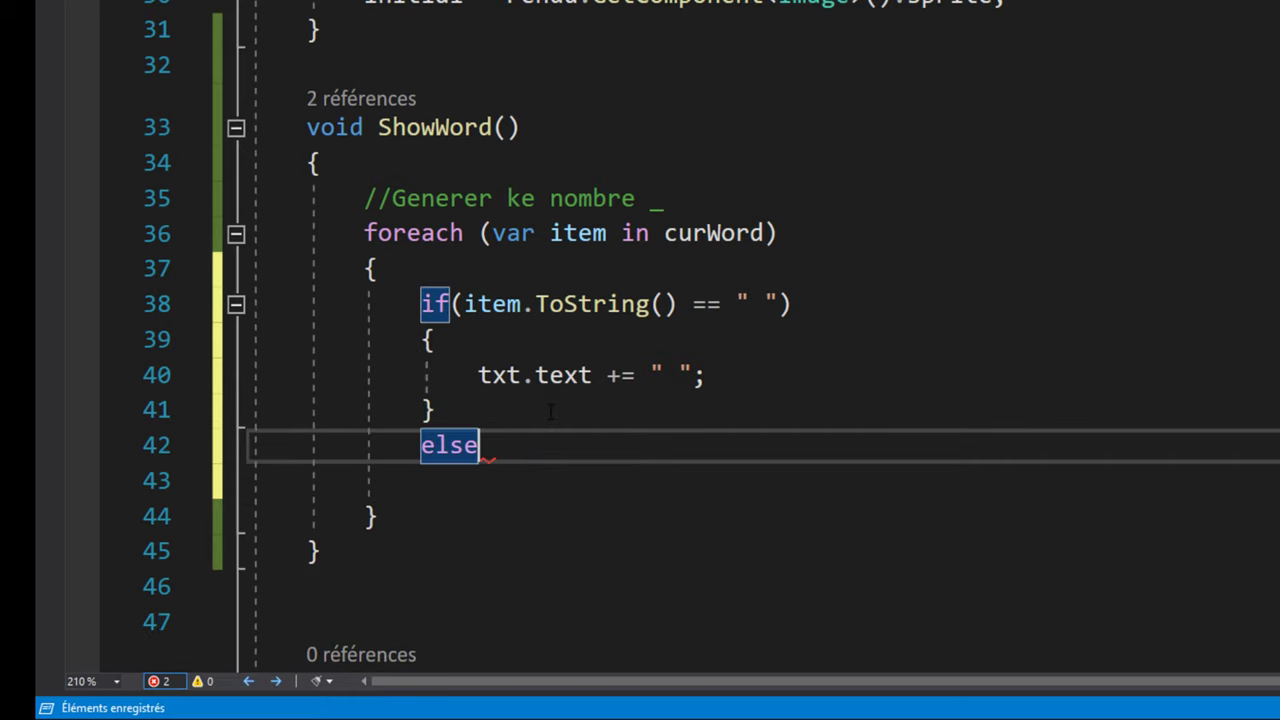
key(Return)
text({)
key(Return)
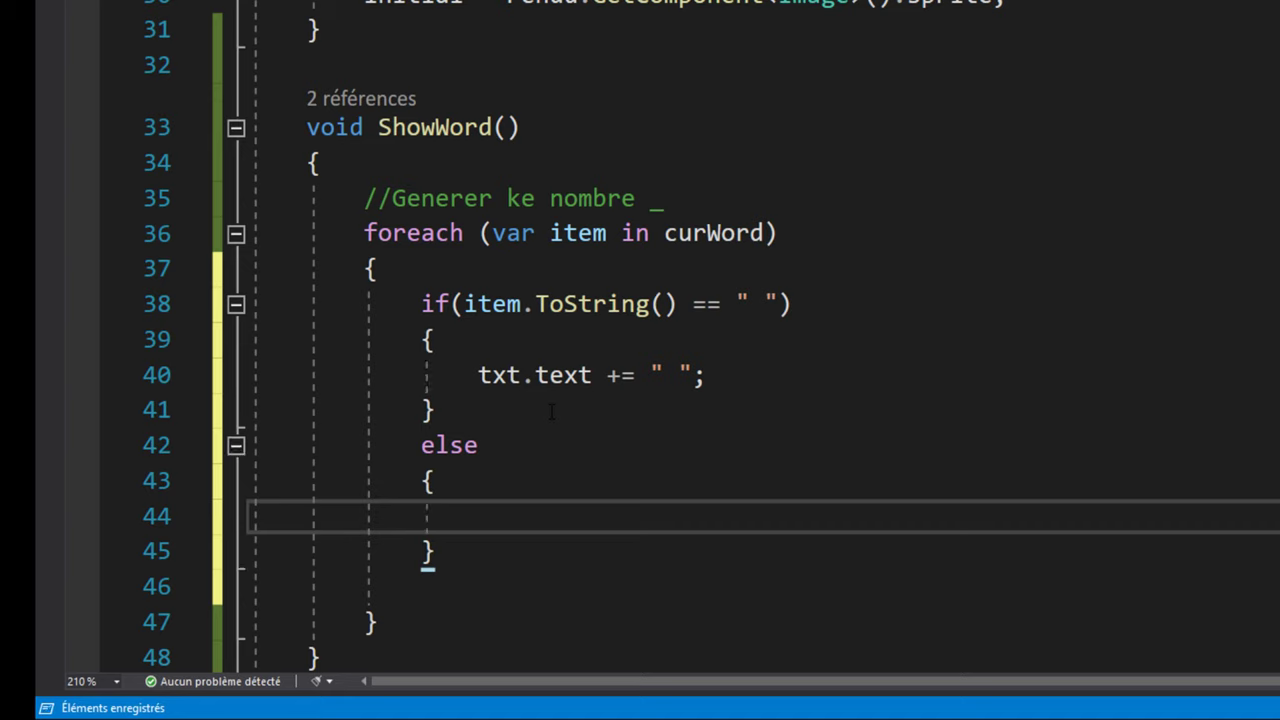
text(txt.text += "_";)
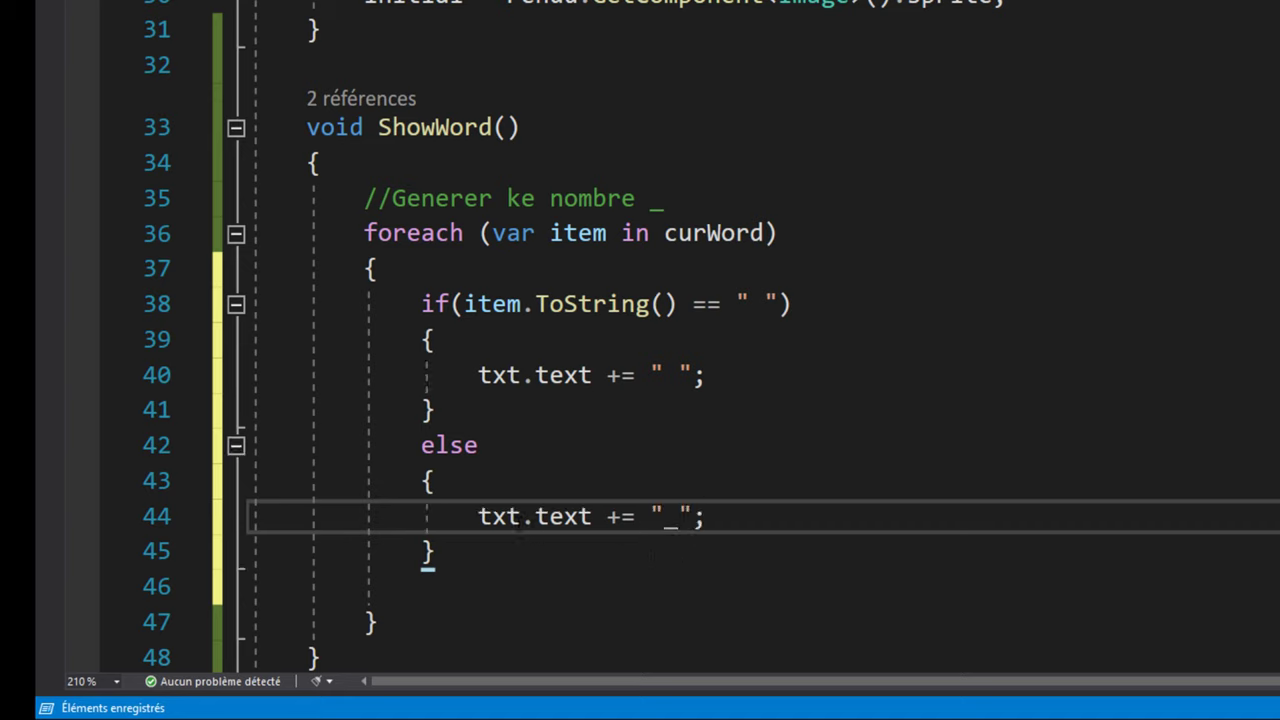
key(ctrl+s)
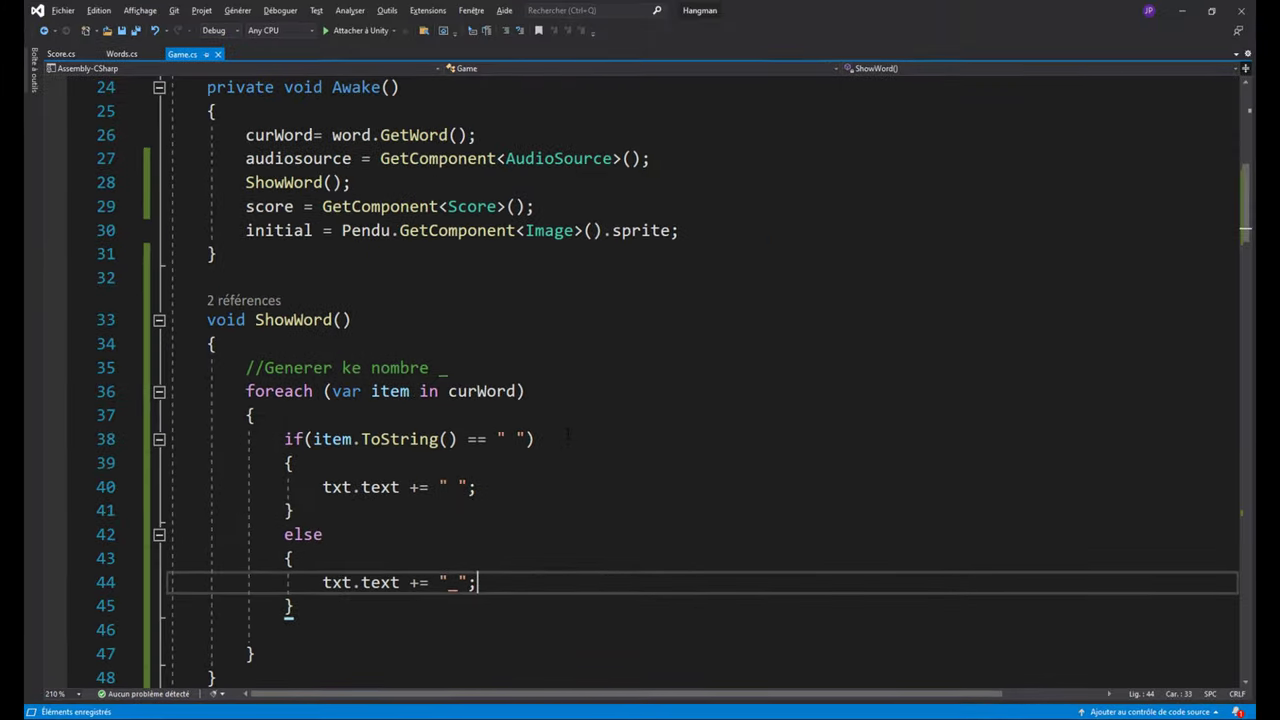
Step: Play-test and solve ARC EN CIEL, now shown with real spaces, by guessing A, R, C, E, N, I, L
key(alt+Tab)
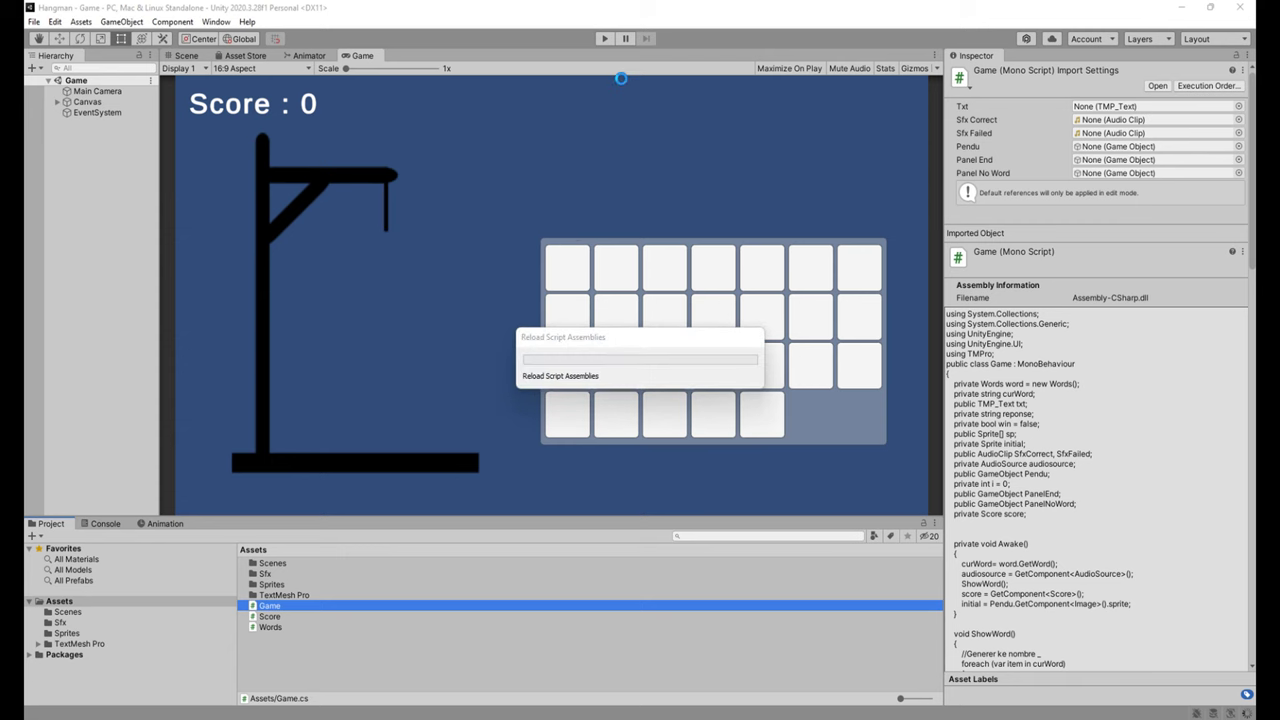
click(603, 39)
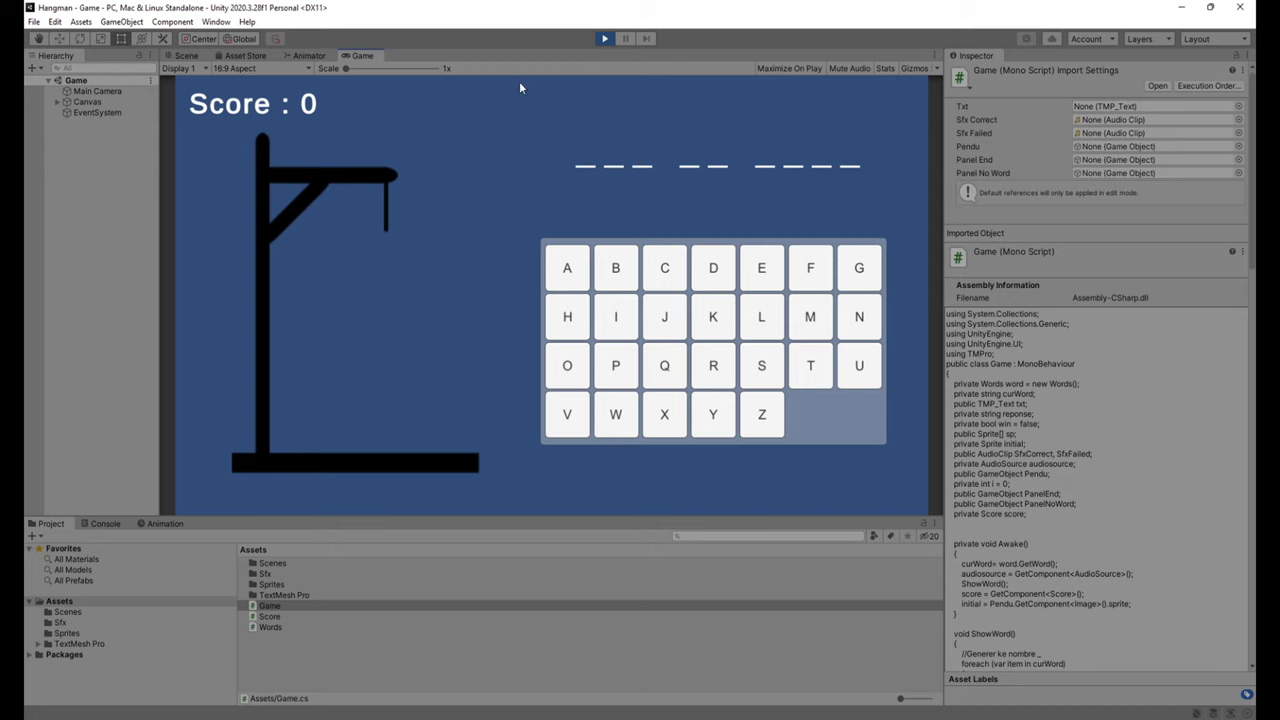
click(567, 270)
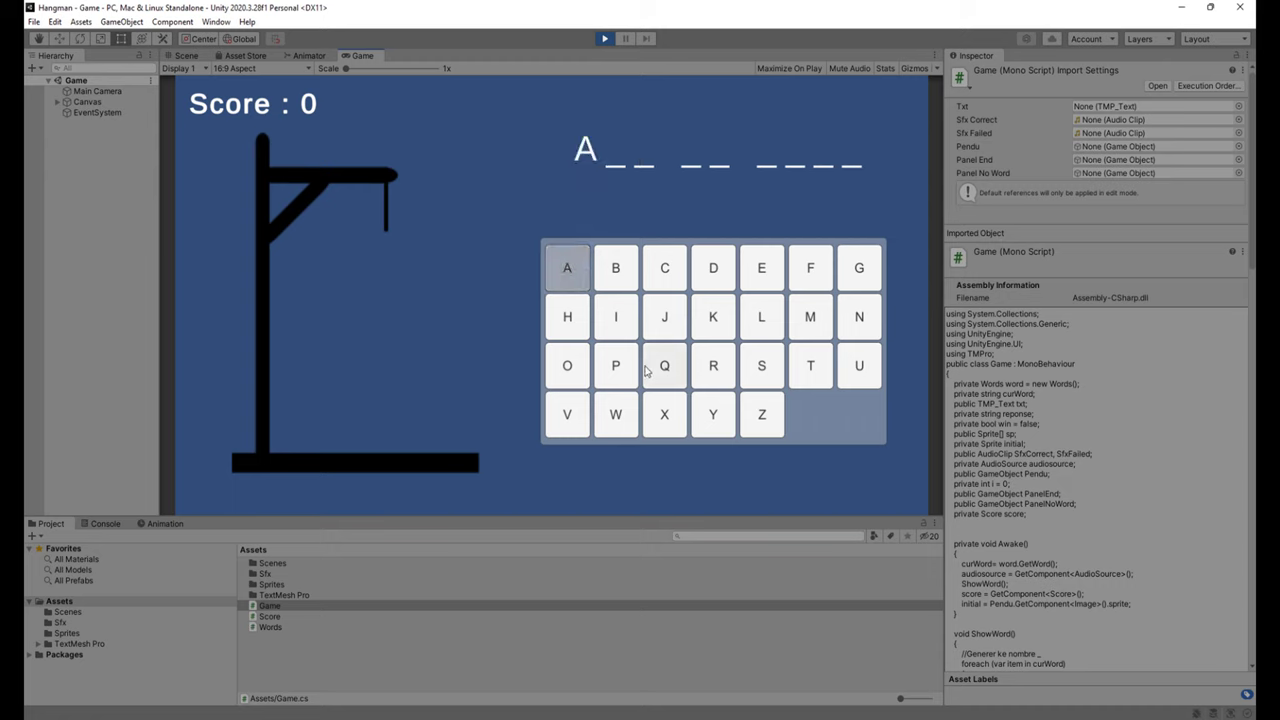
click(708, 378)
click(665, 268)
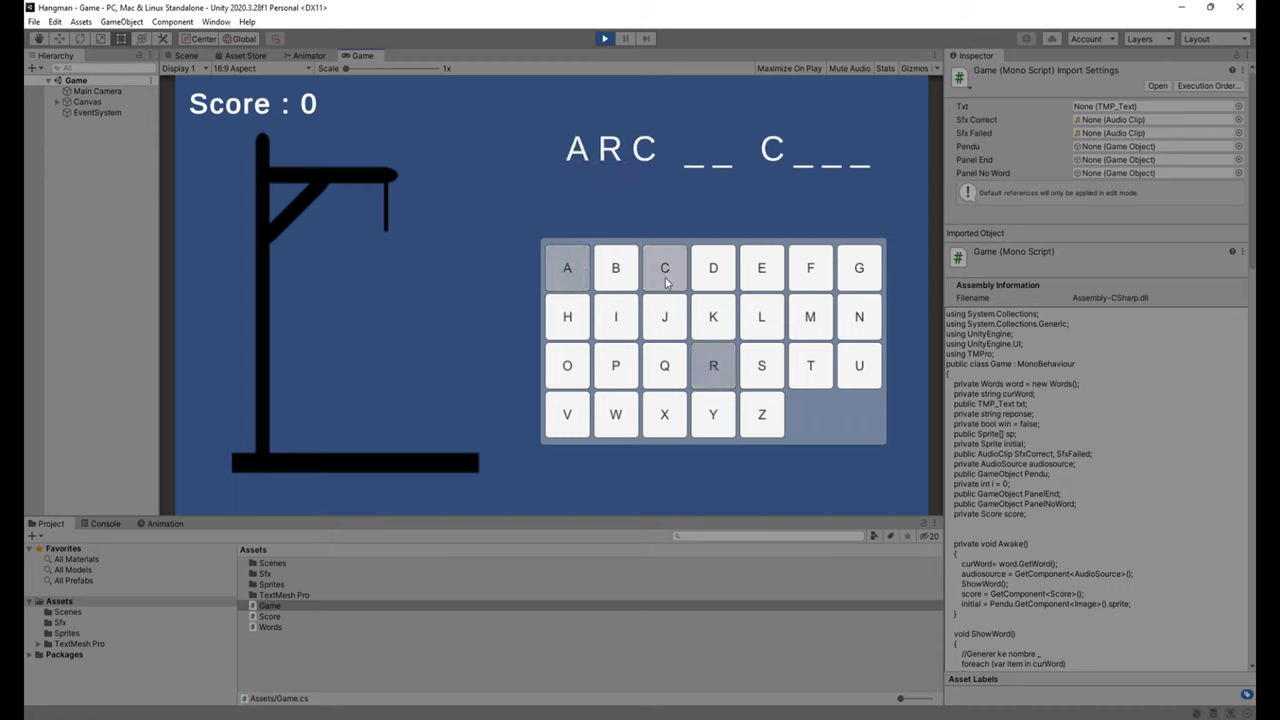
click(762, 268)
click(859, 318)
click(616, 316)
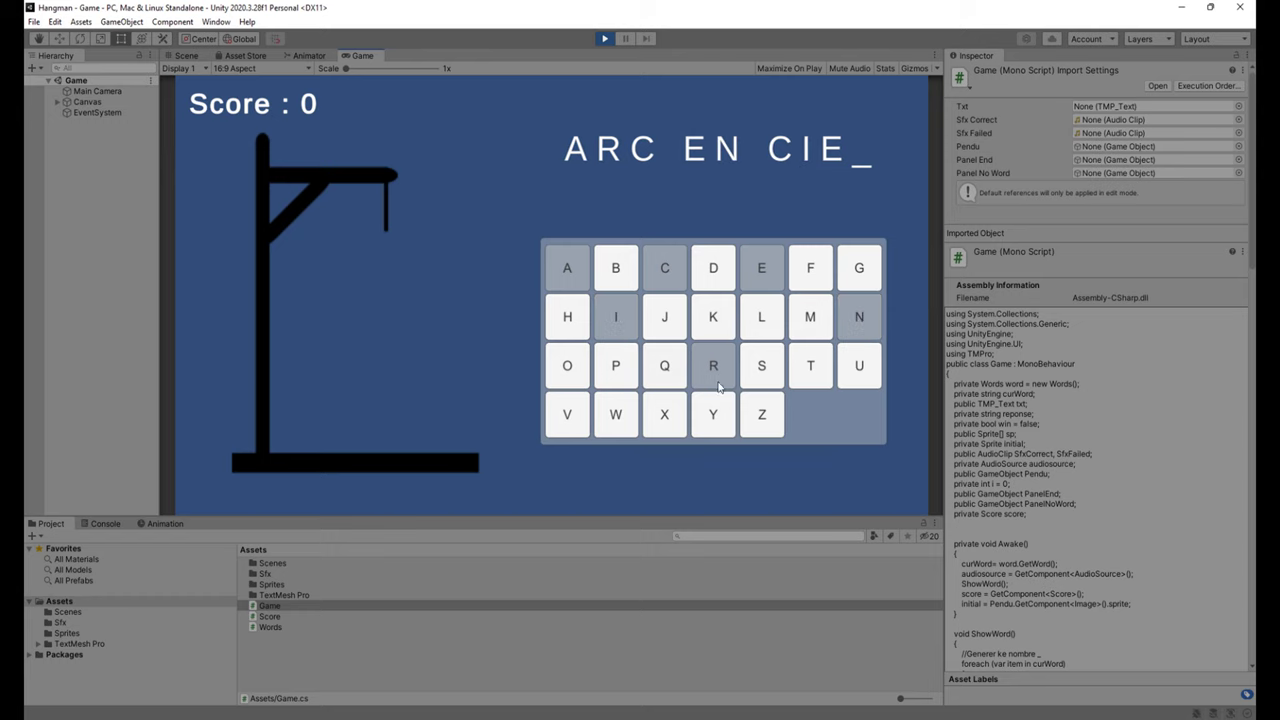
click(764, 328)
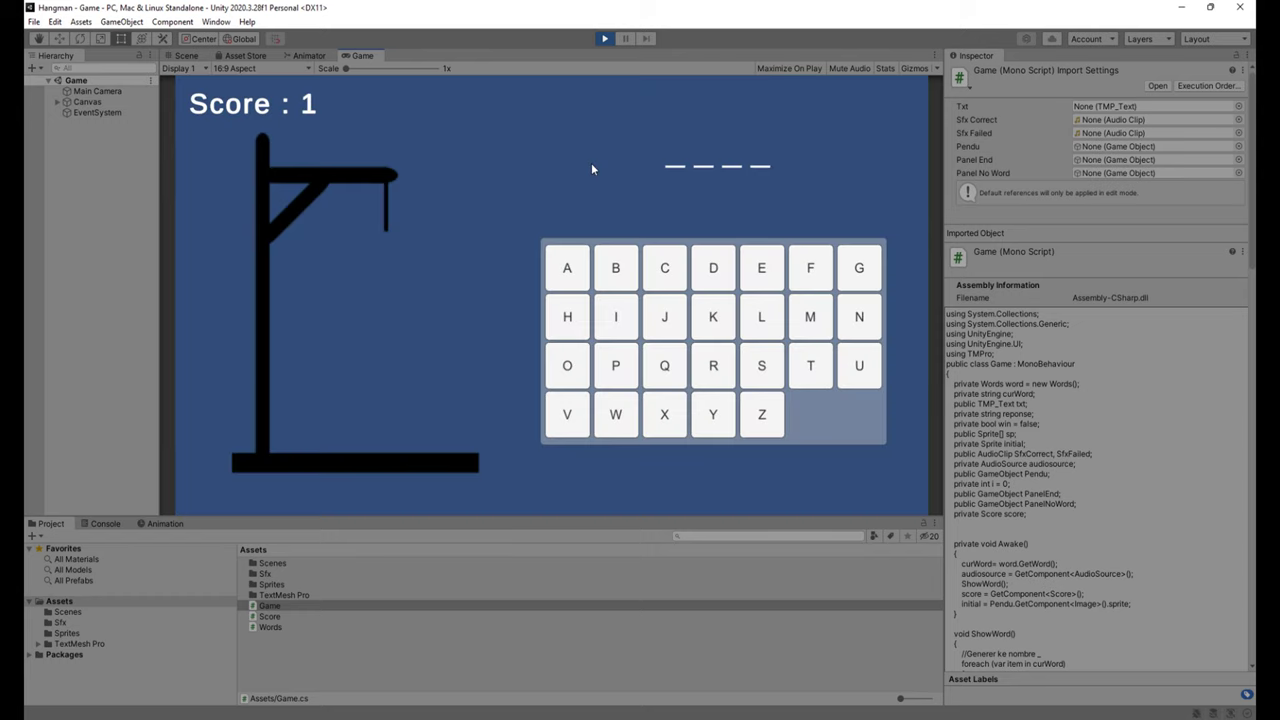
Step: Solve DEUX by guessing D, E, U, X for score 2, then stop playing
click(713, 268)
click(757, 285)
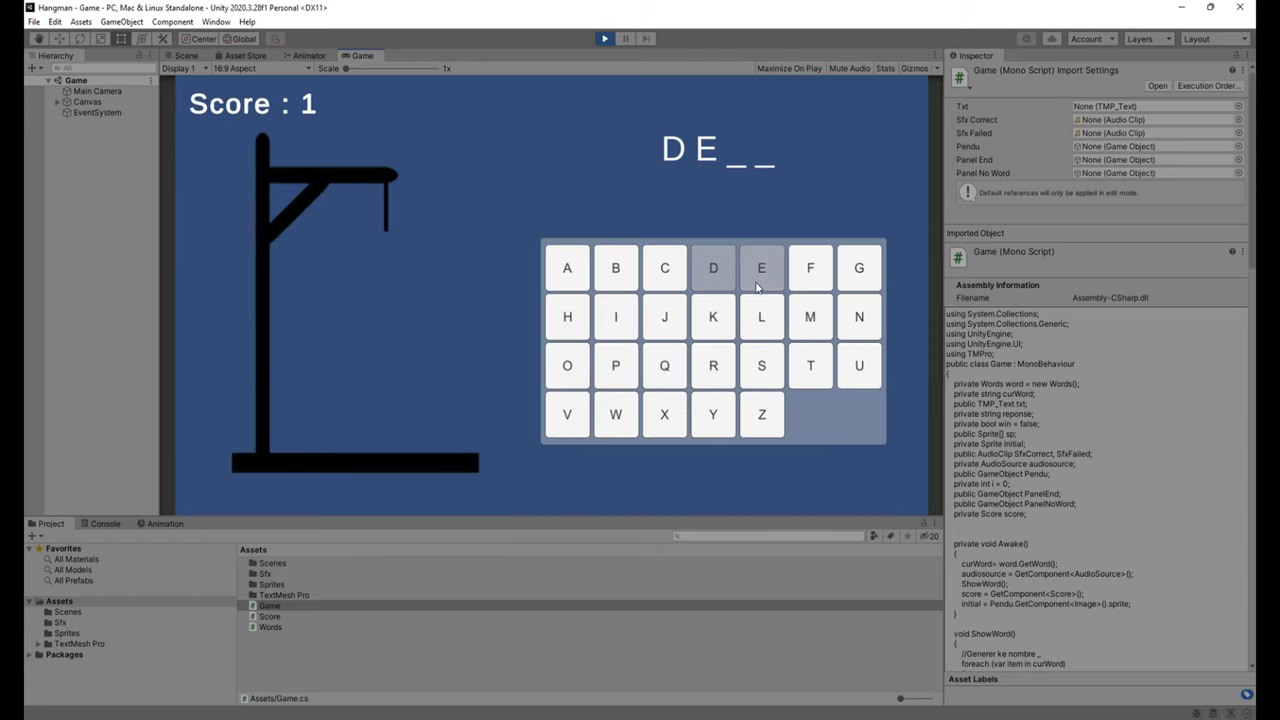
click(850, 368)
click(664, 420)
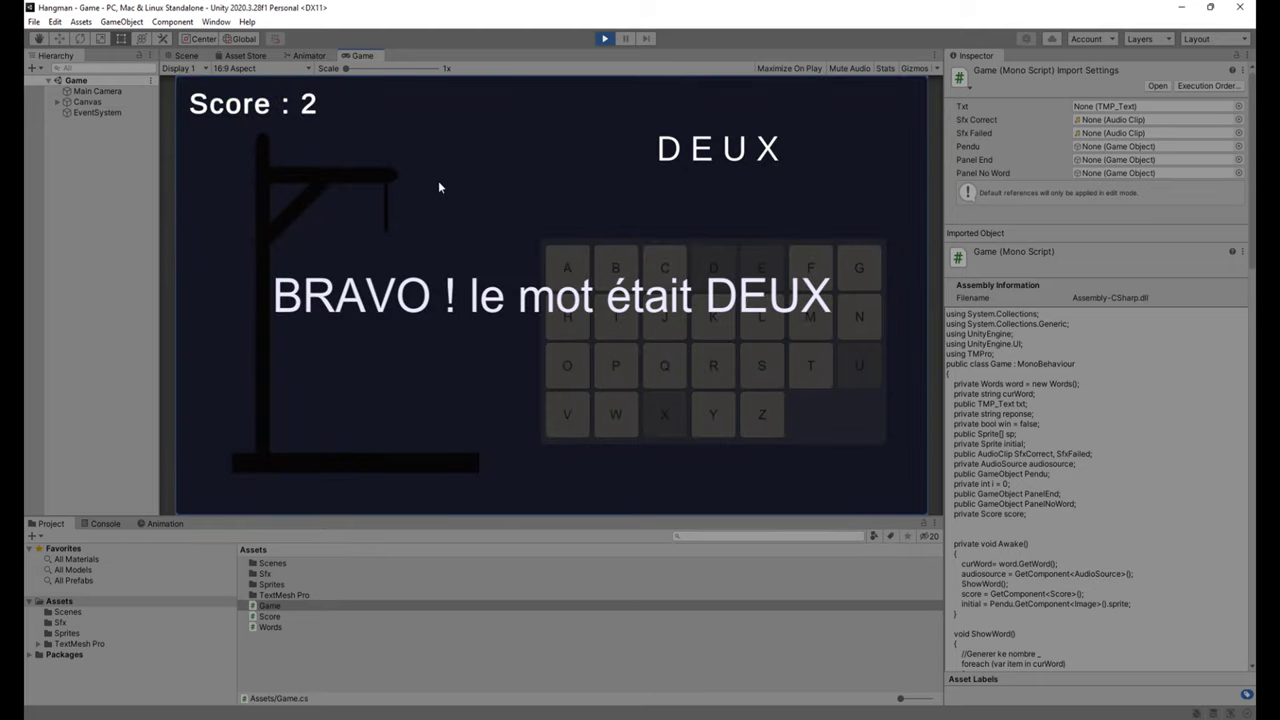
click(603, 41)
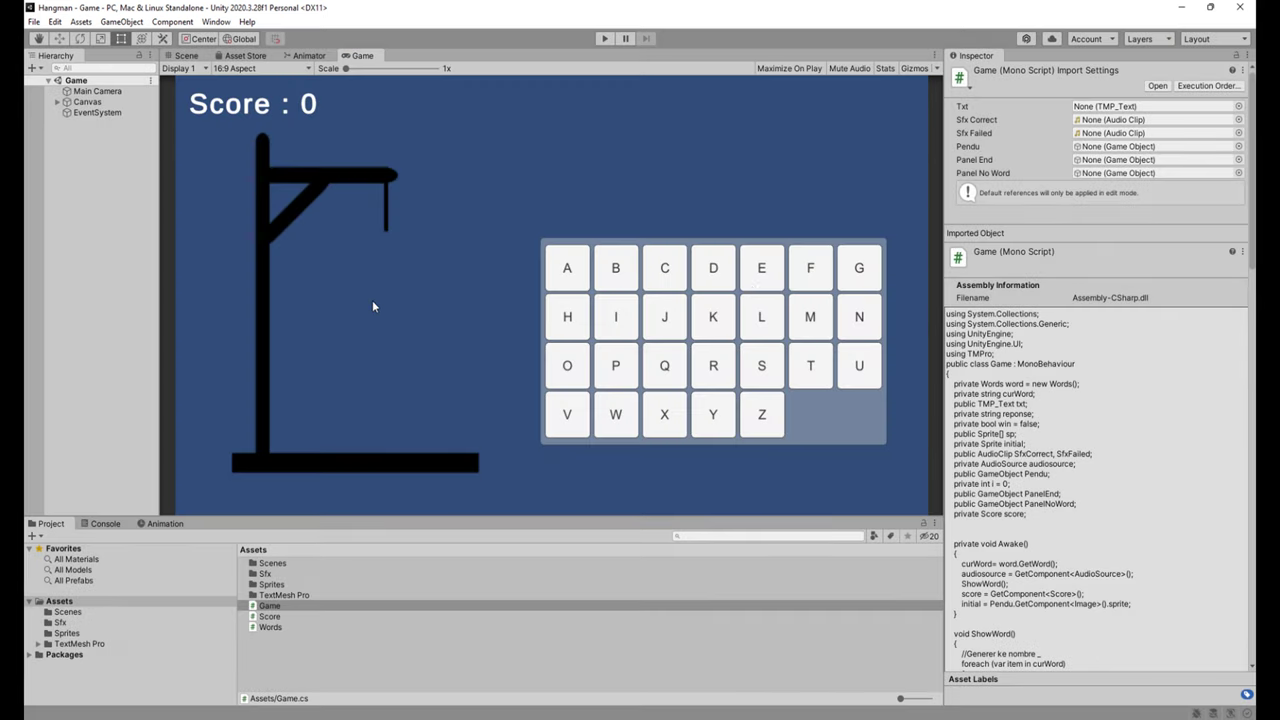
Step: In Words.cs, overwrite DEUX with CHEF D'OEUVRE, save, and check the apostrophe placement
double_click(272, 627)
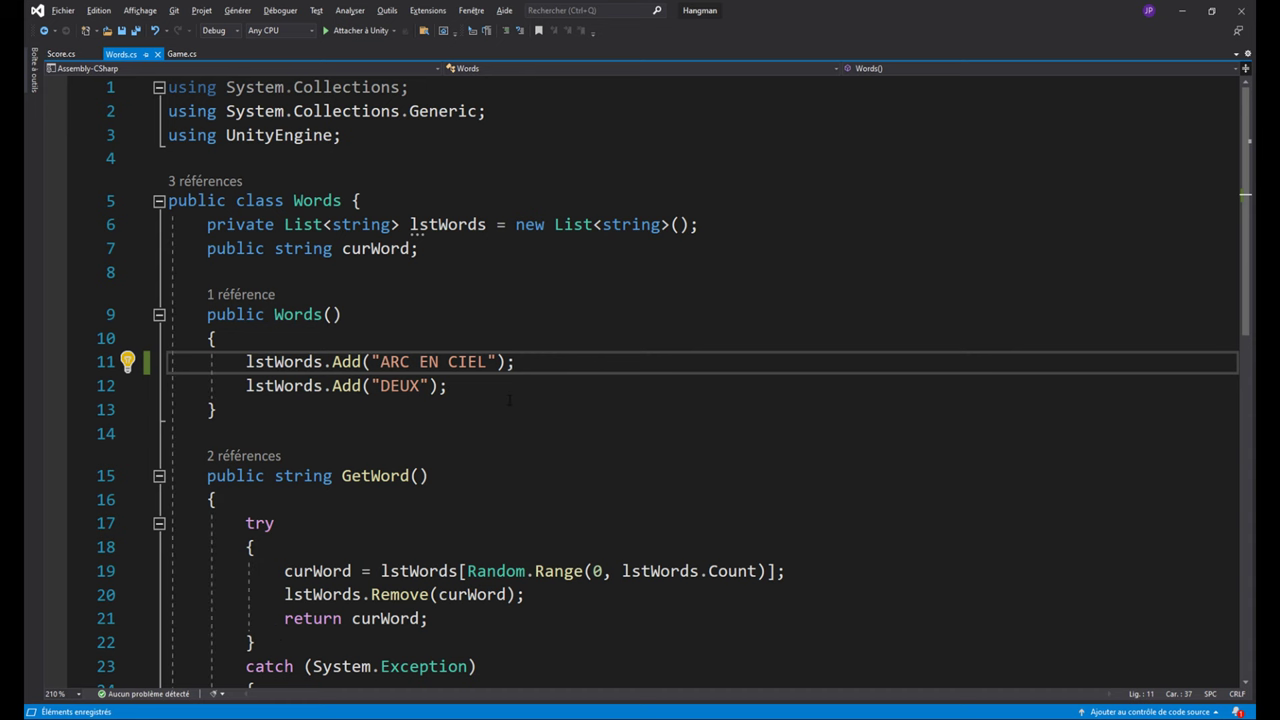
double_click(410, 386)
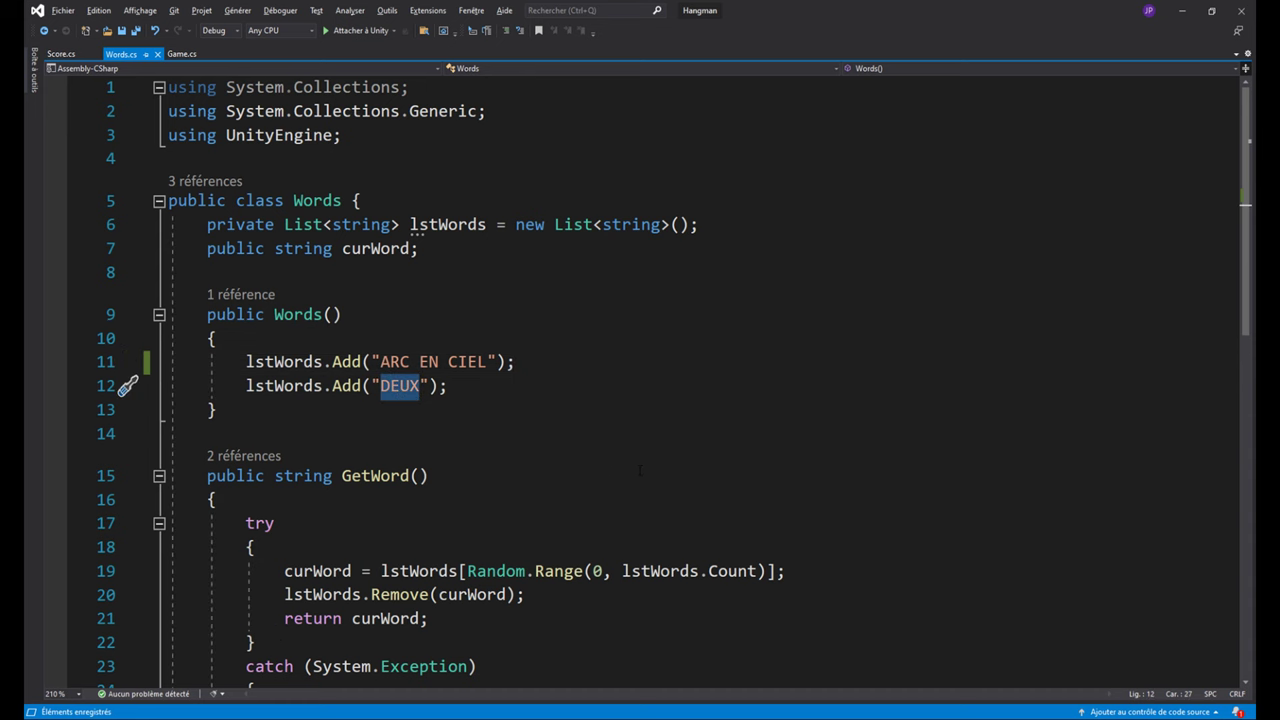
text(CHE)
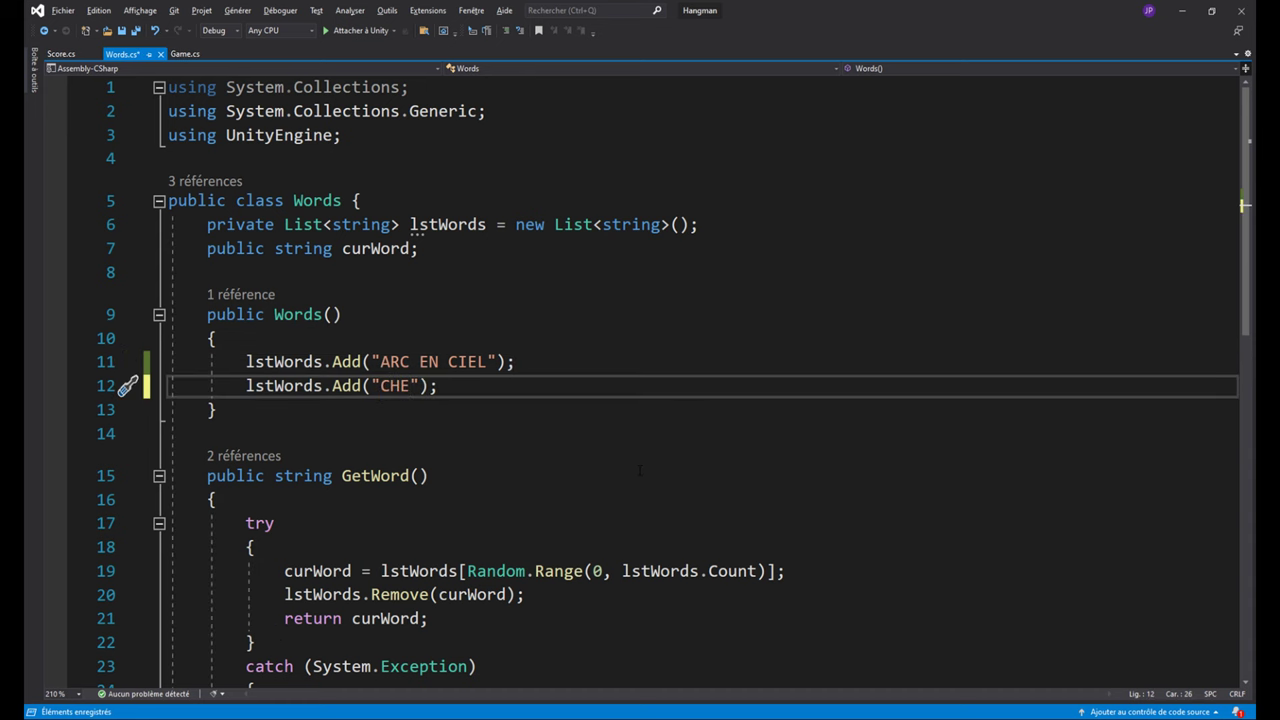
text(F D')
text(OEUVRE)
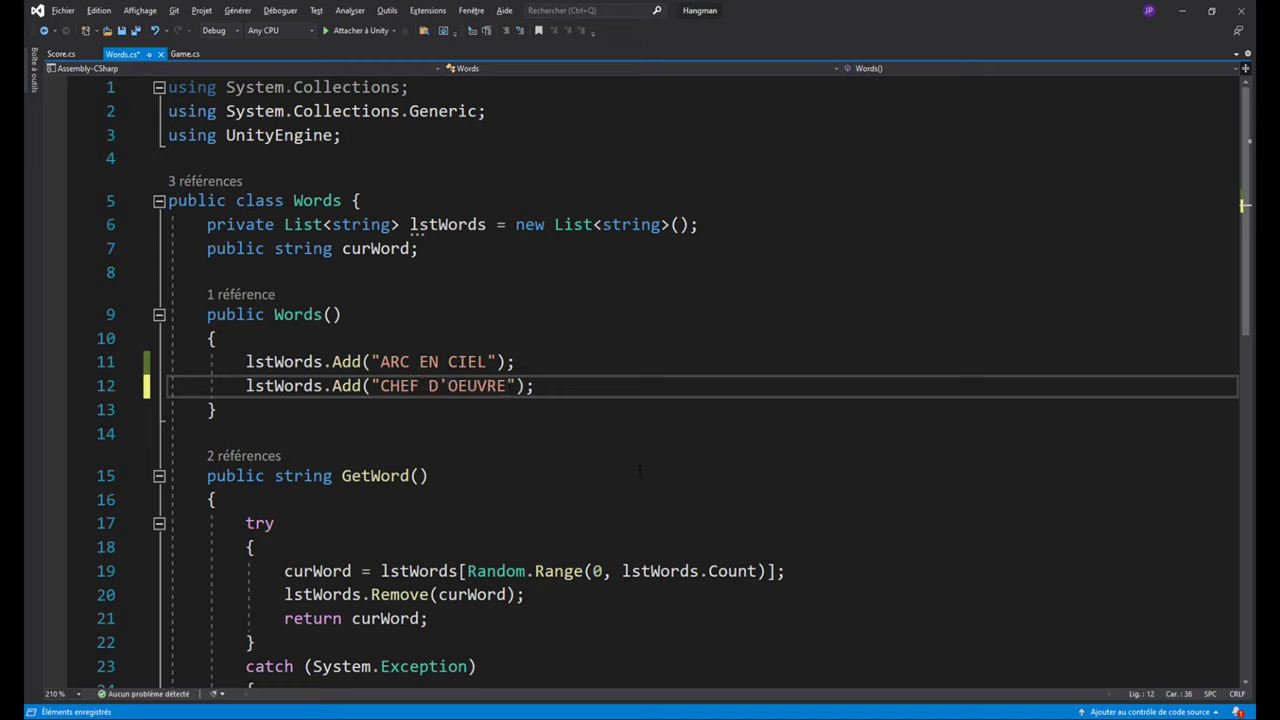
key(ctrl+s)
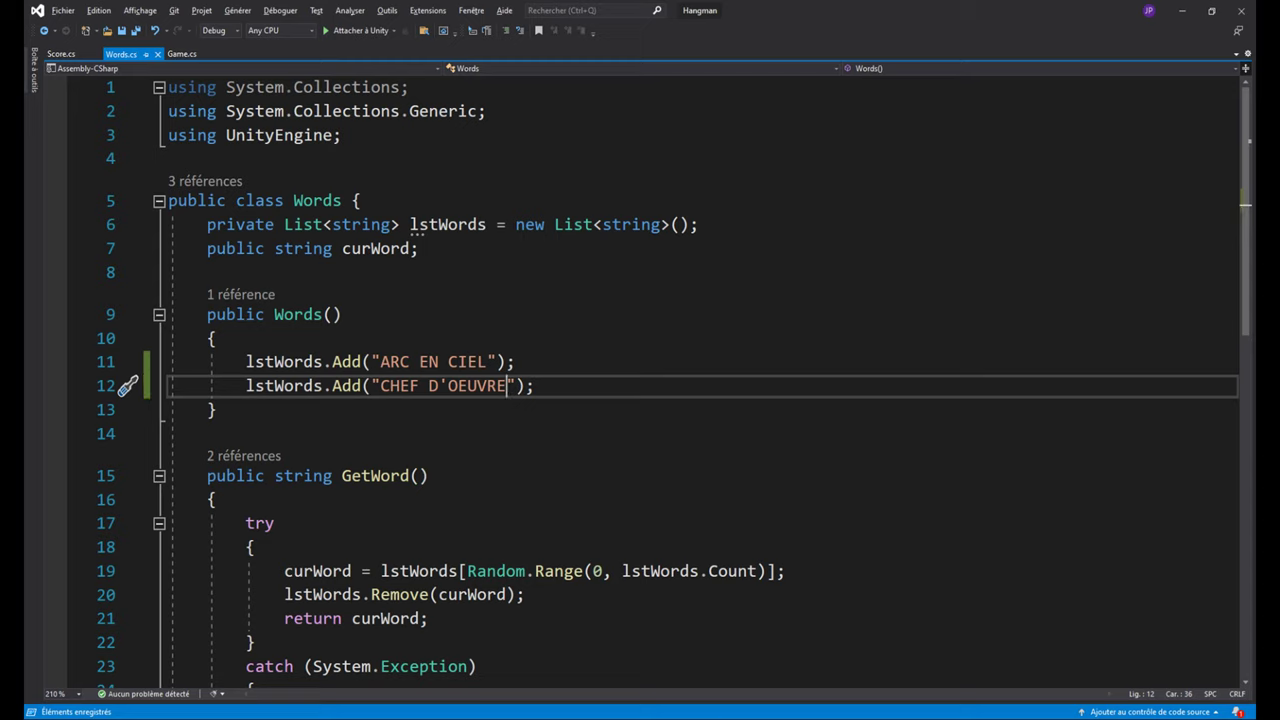
click(444, 386)
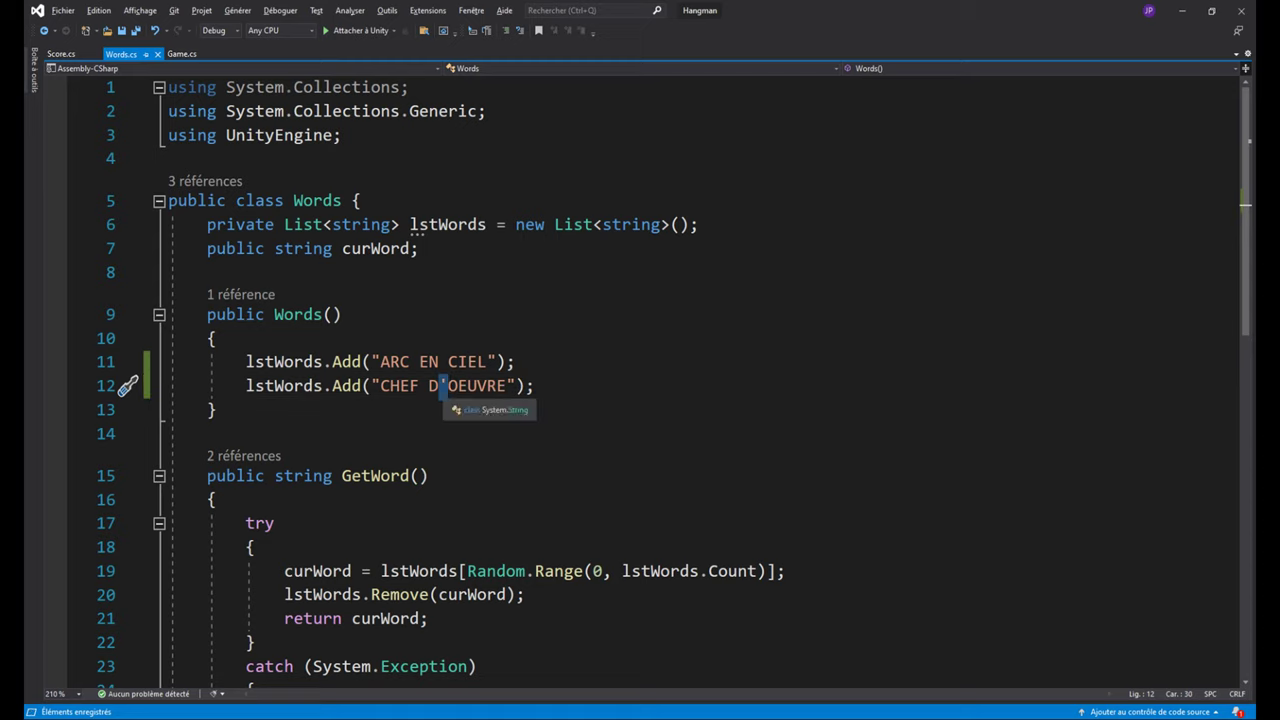
click(428, 386)
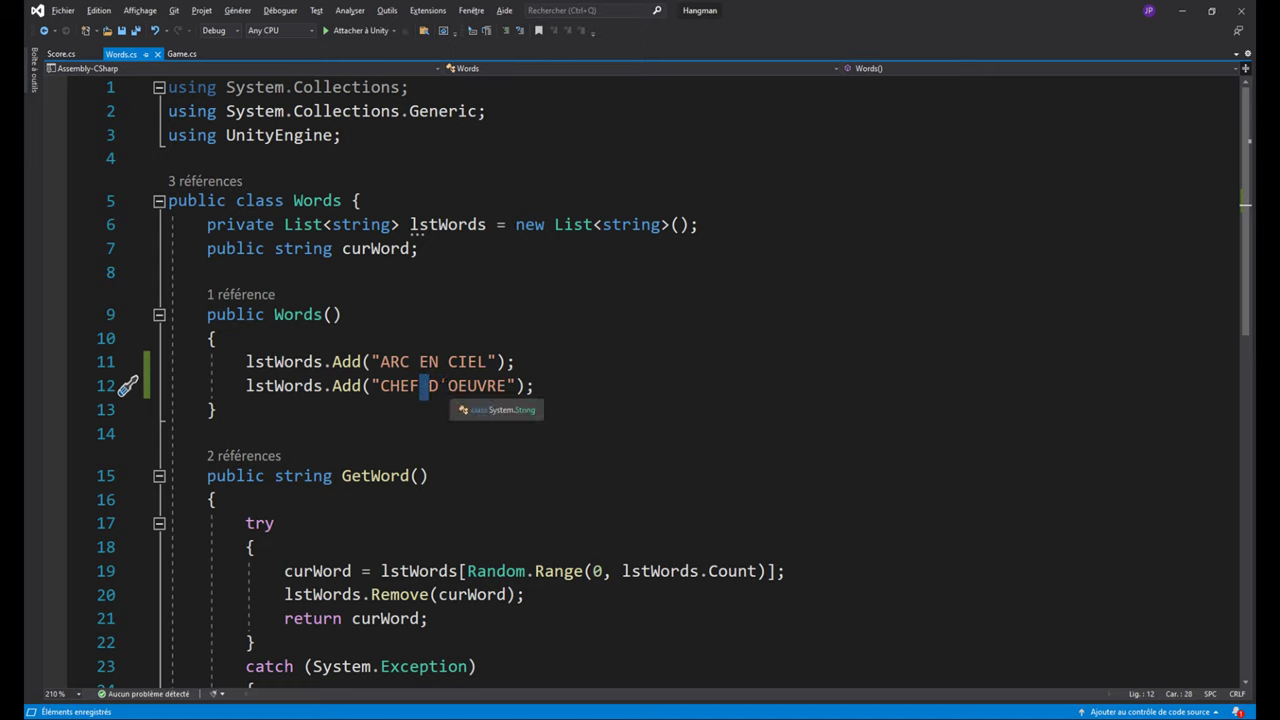
click(445, 386)
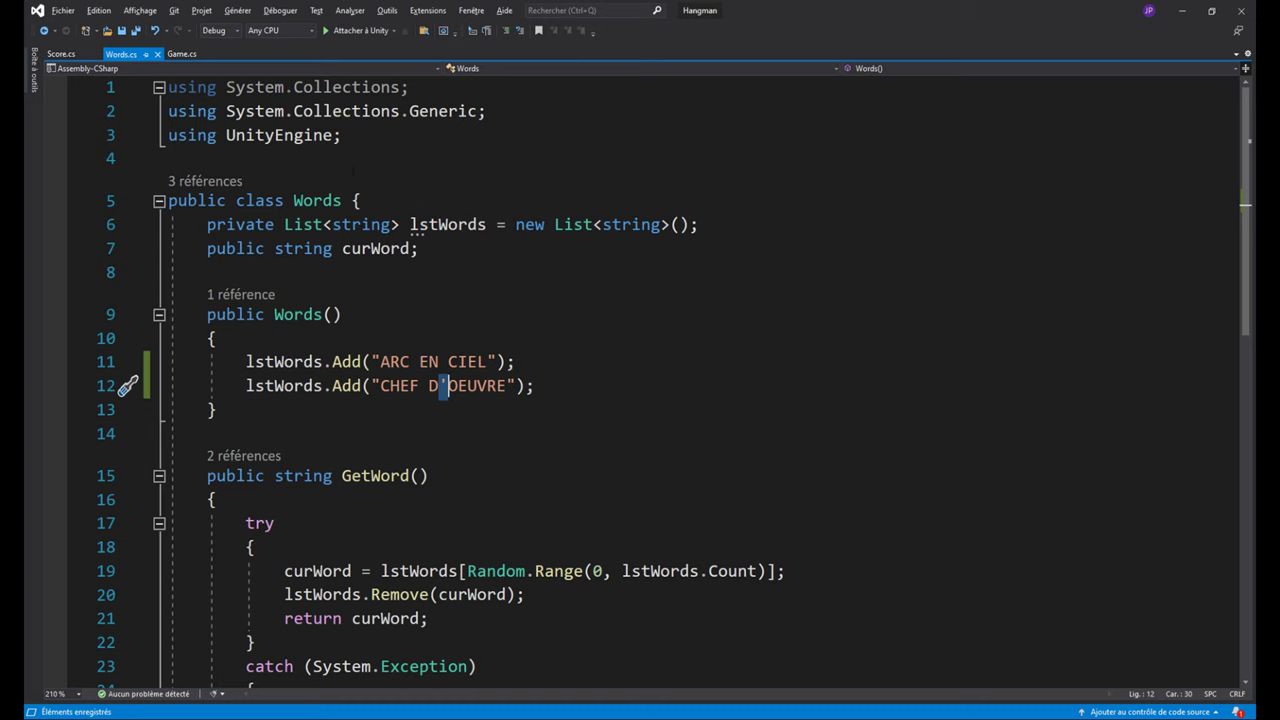
Step: In Game.cs ShowWord(), add an else if(item.ToString() == "'") condition after the space branch
click(178, 54)
scroll(545, 463, down, 1)
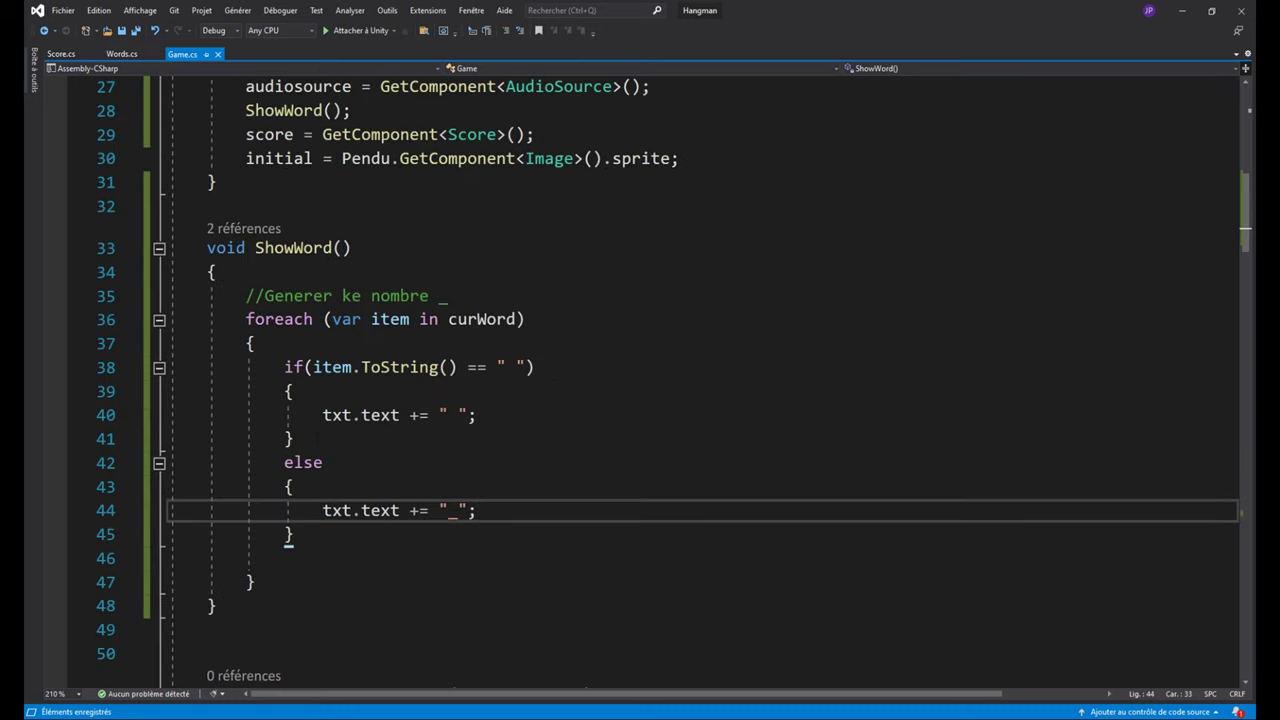
click(318, 437)
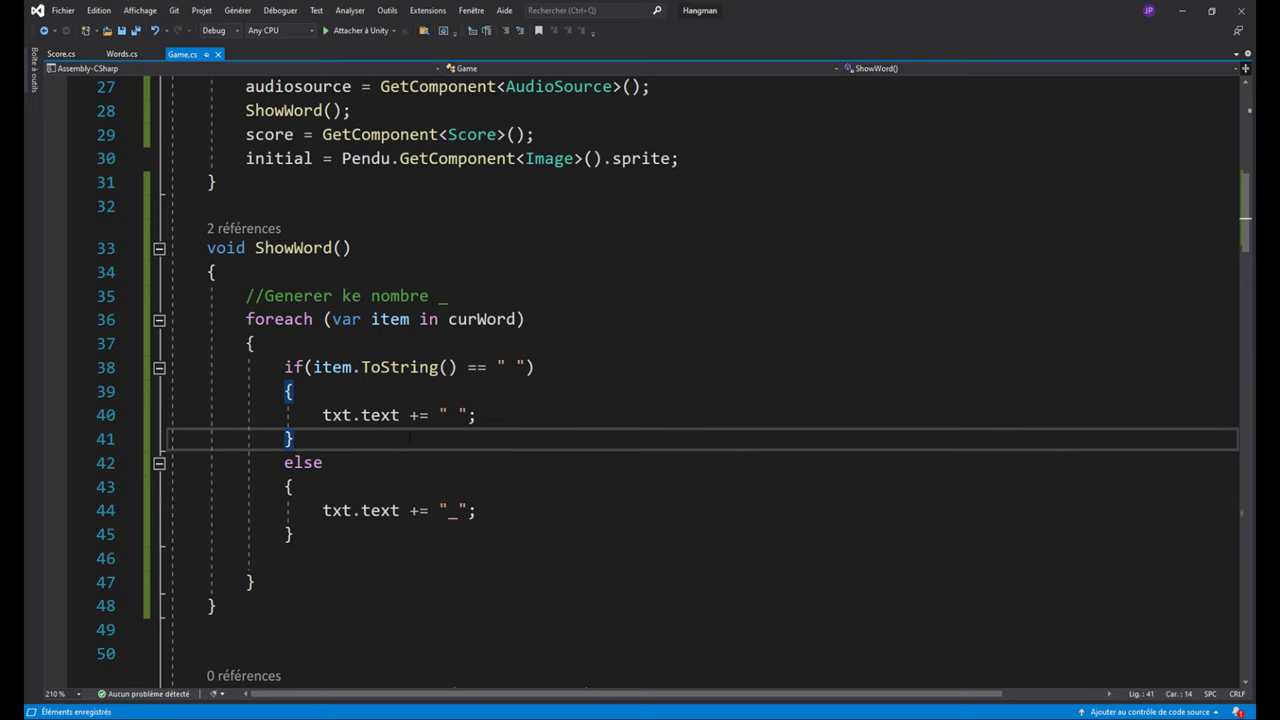
key(Return)
text(else)
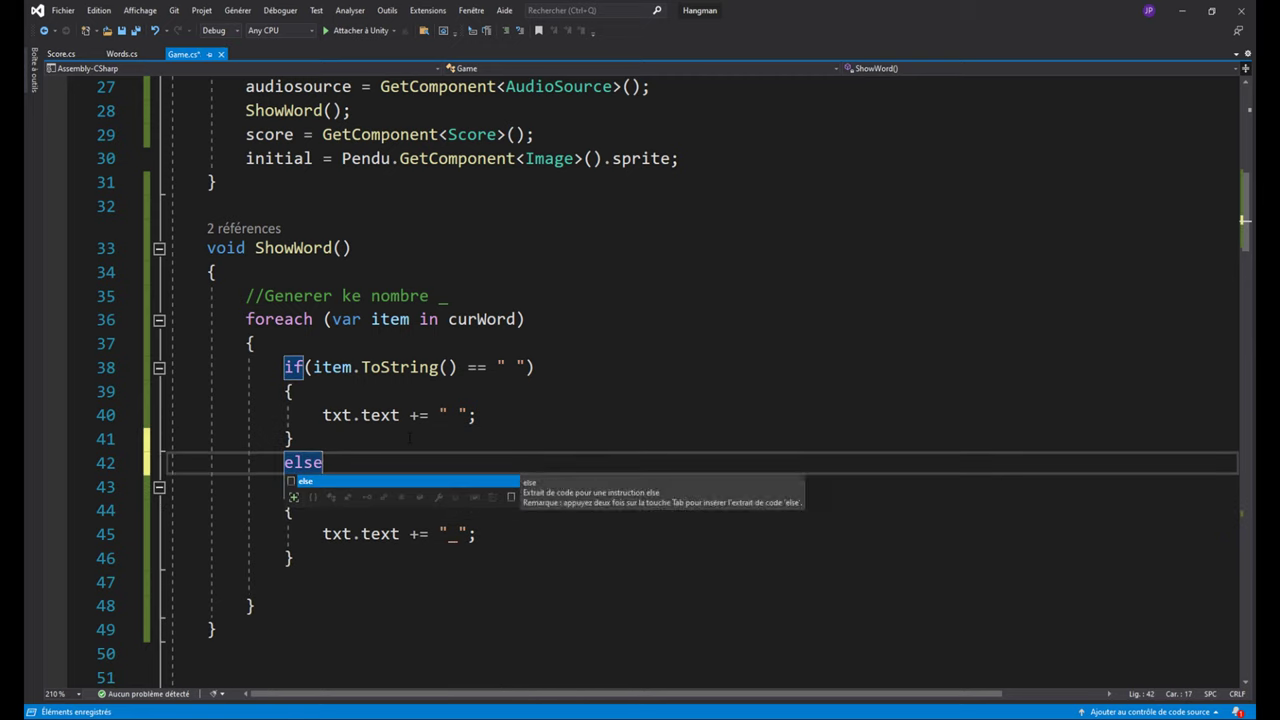
text( if(i)
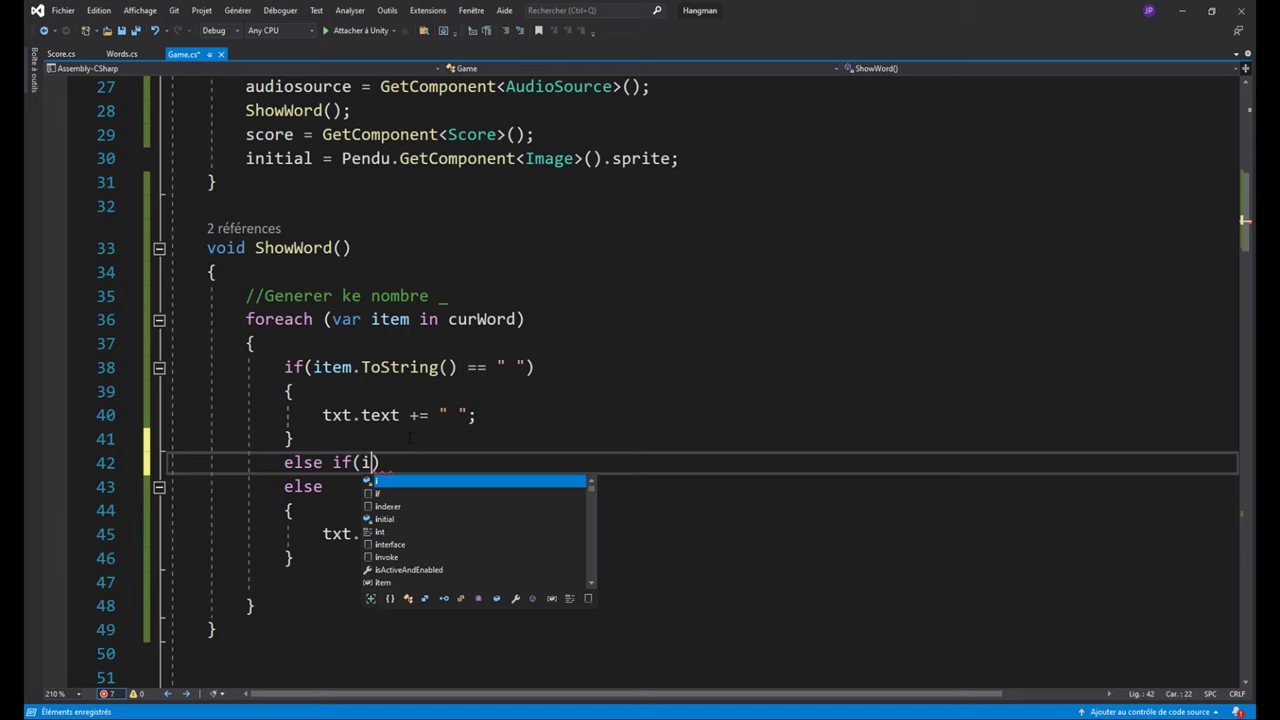
text(tem.to)
key(Tab)
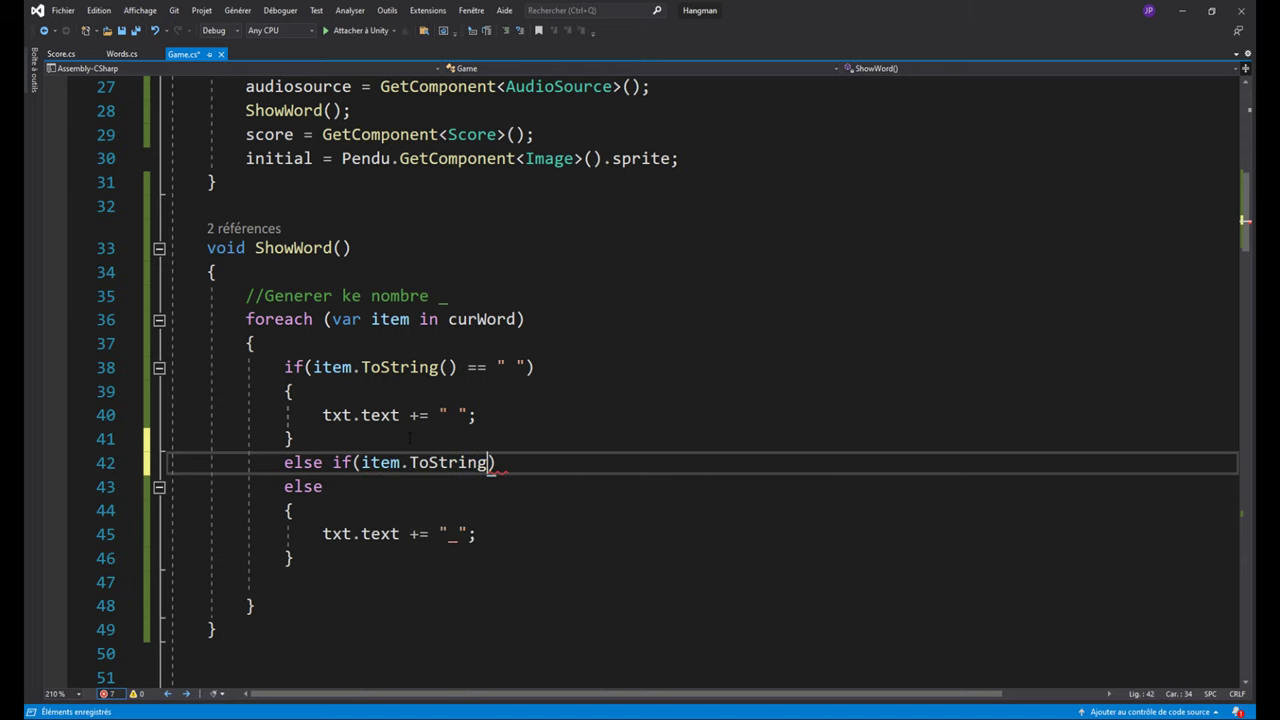
text(()
key(Escape)
text())
text( == "')
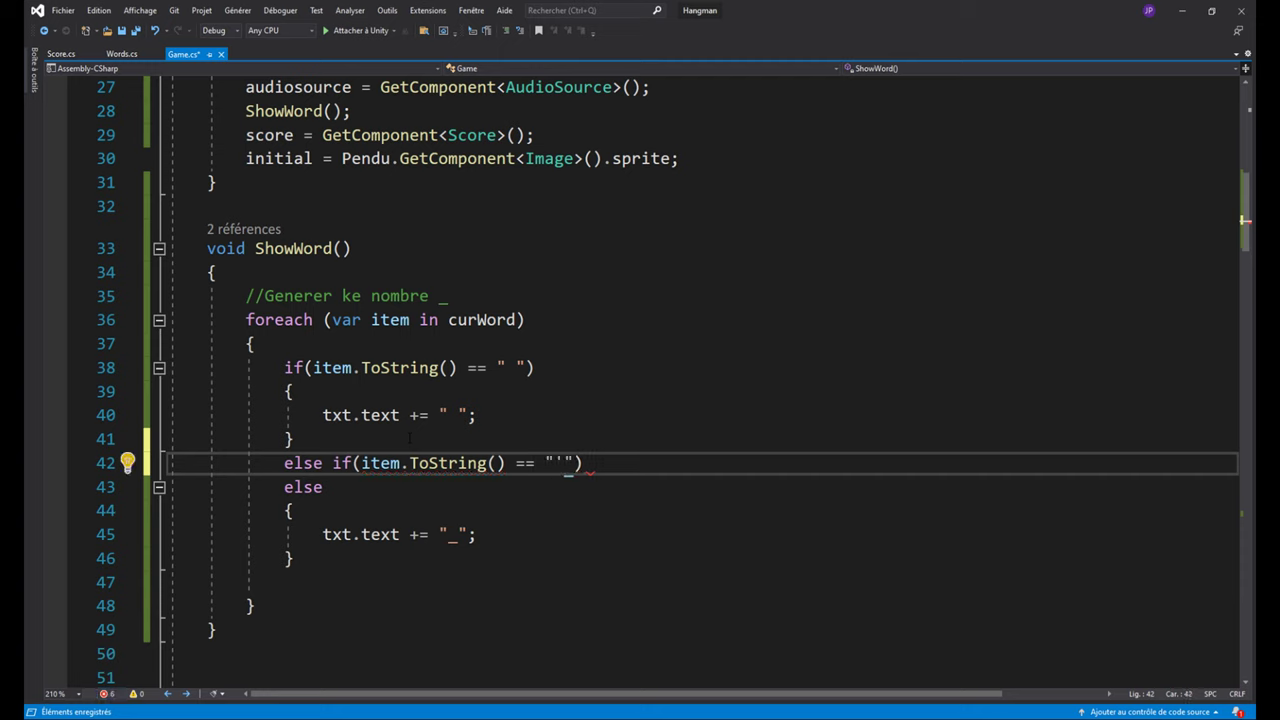
key(Right)
key(Right)
Step: Give the apostrophe branch a body that appends "'" to txt.text
key(Return)
text({)
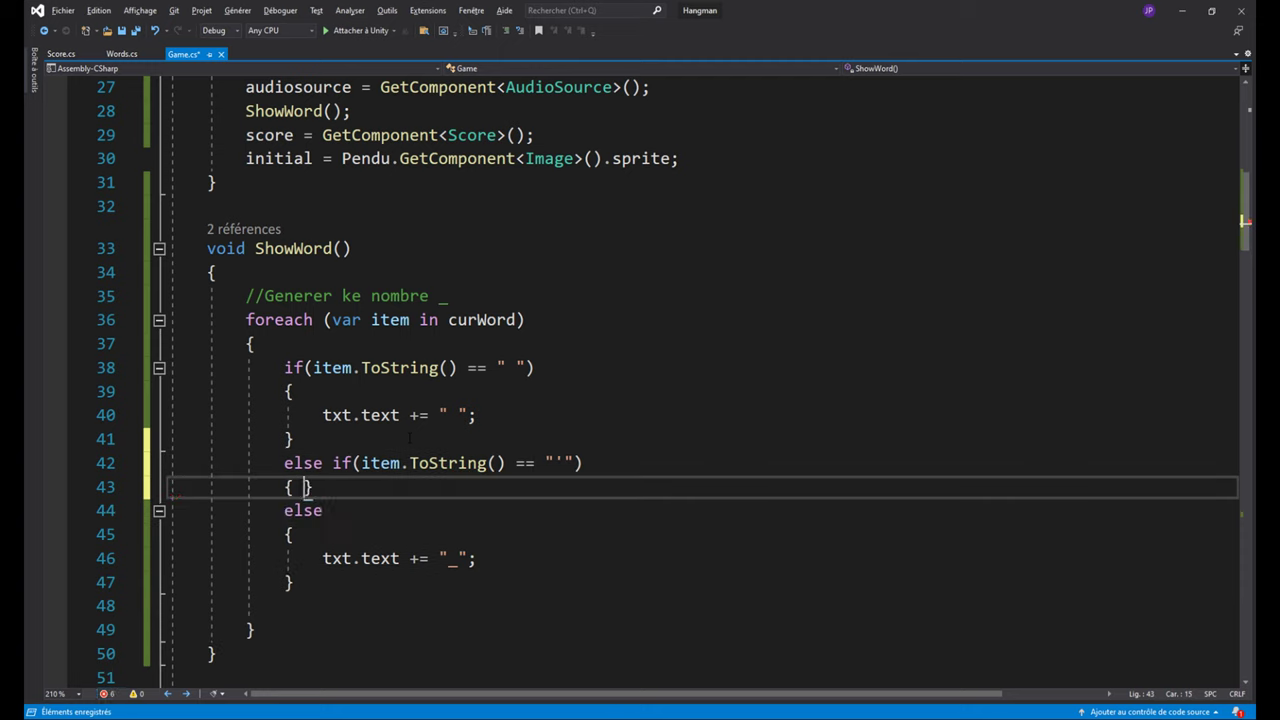
key(Return)
drag(322, 606, 477, 606)
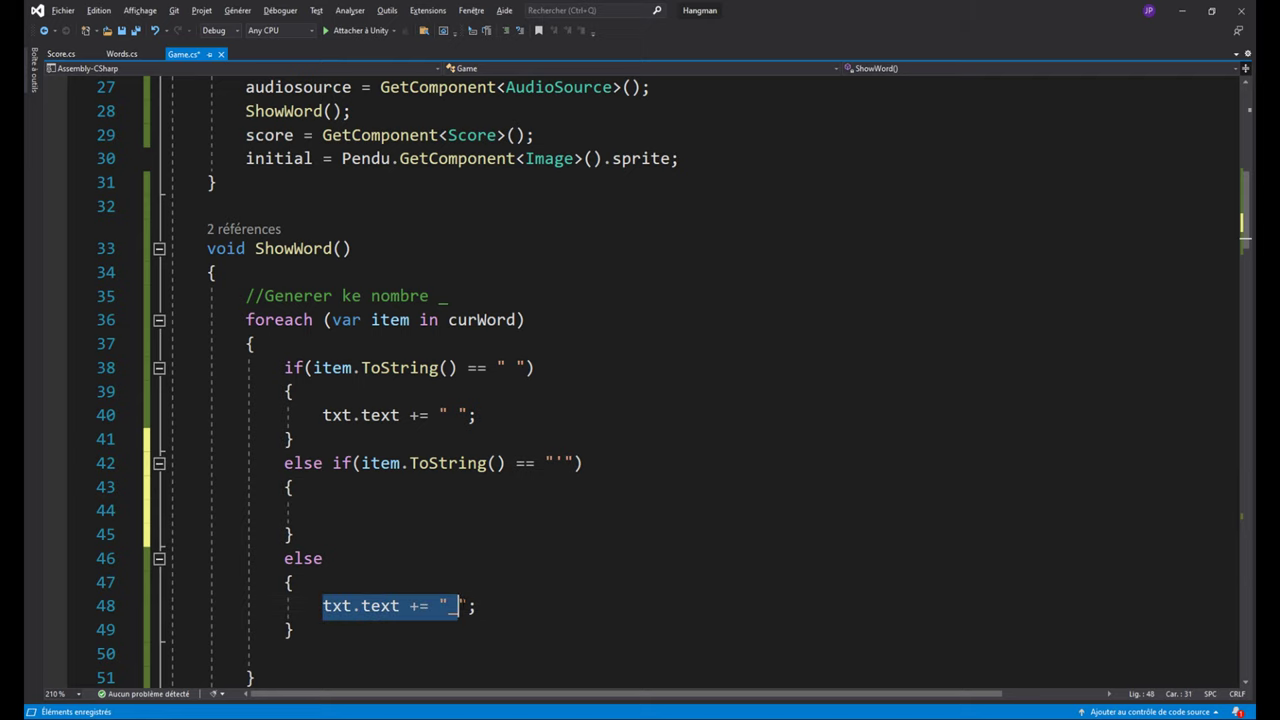
key(ctrl+c)
click(322, 510)
key(ctrl+v)
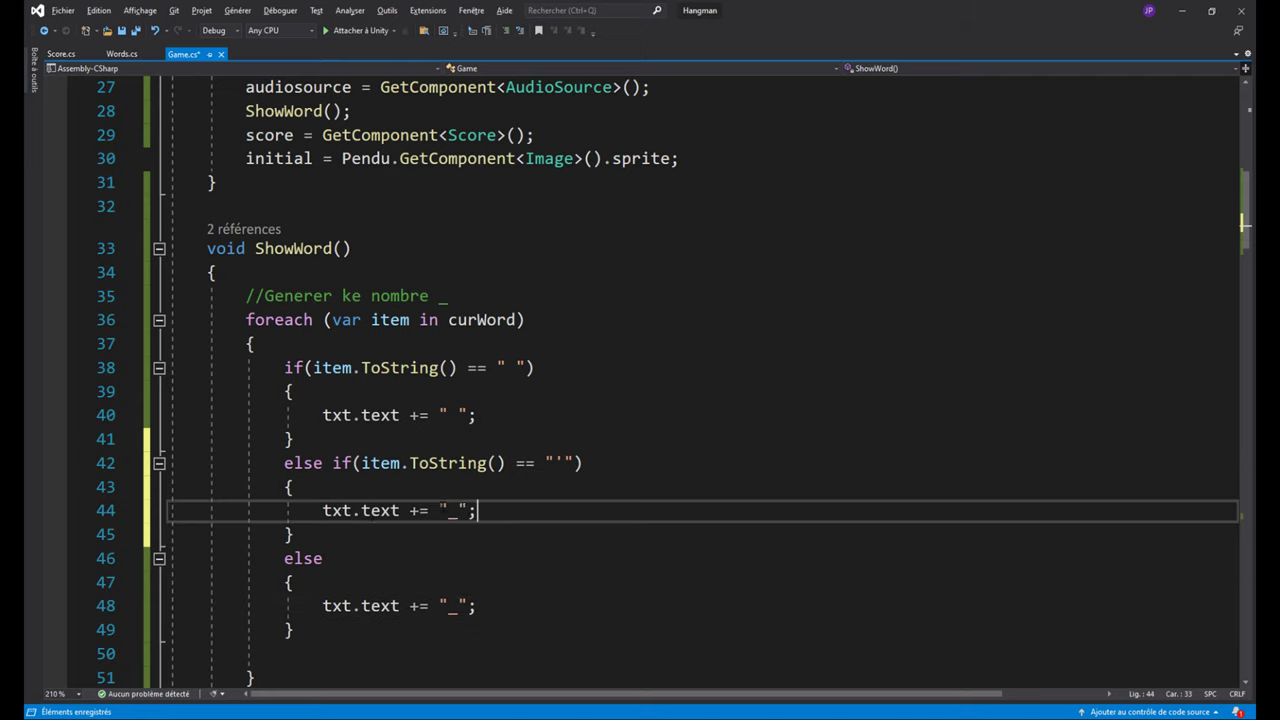
double_click(451, 512)
text(')
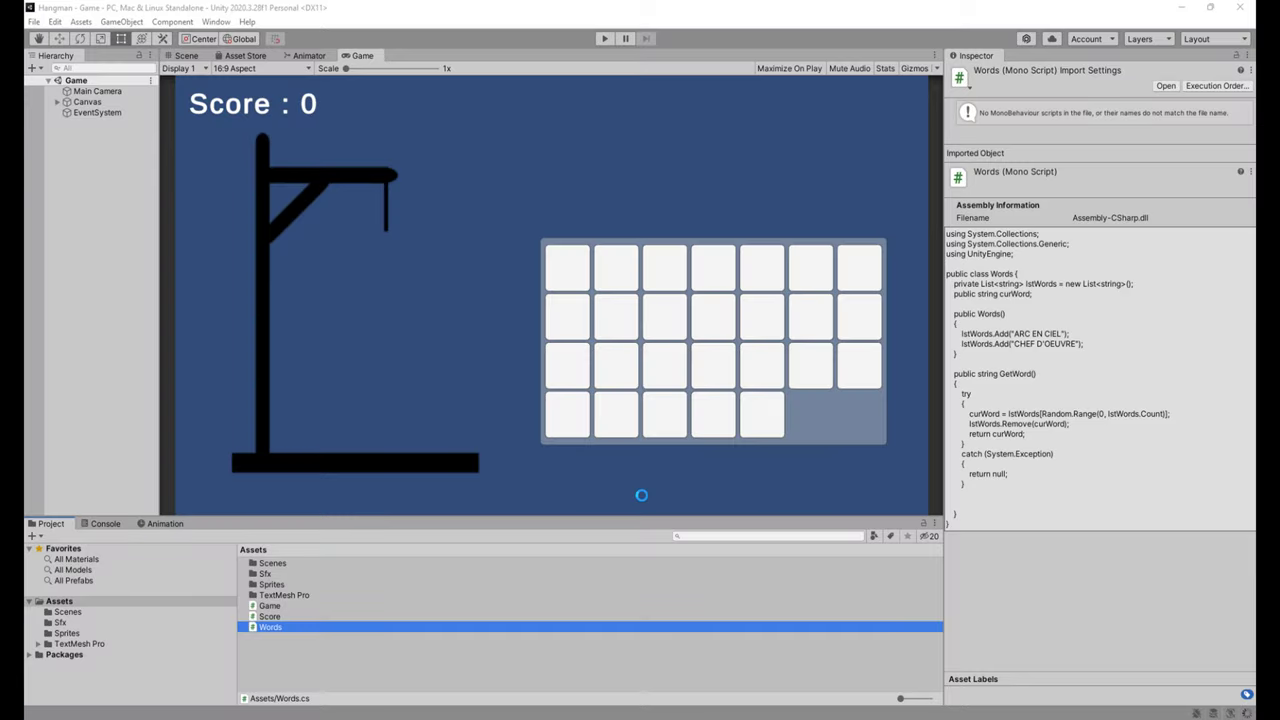
Step: Reload scripts in Unity, start a play test, and guess C, H, E, F, O, D, U, V, R
key(alt+Tab)
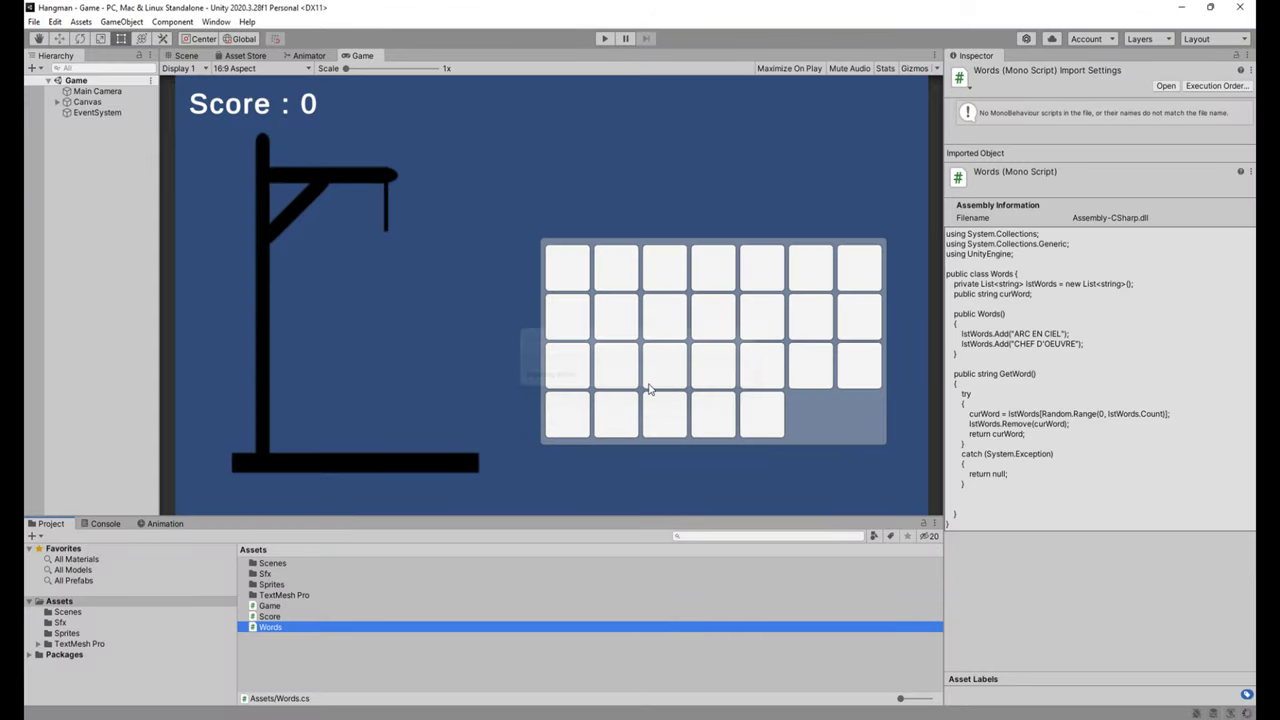
click(604, 38)
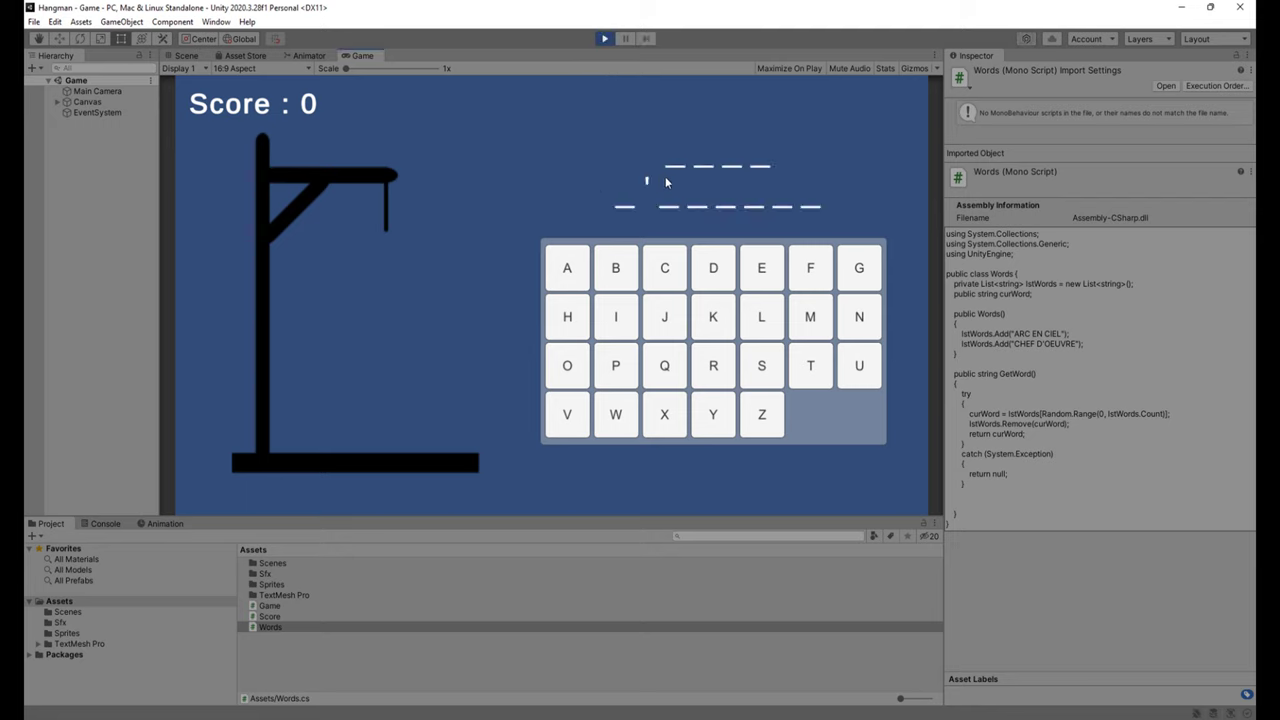
click(666, 270)
click(568, 320)
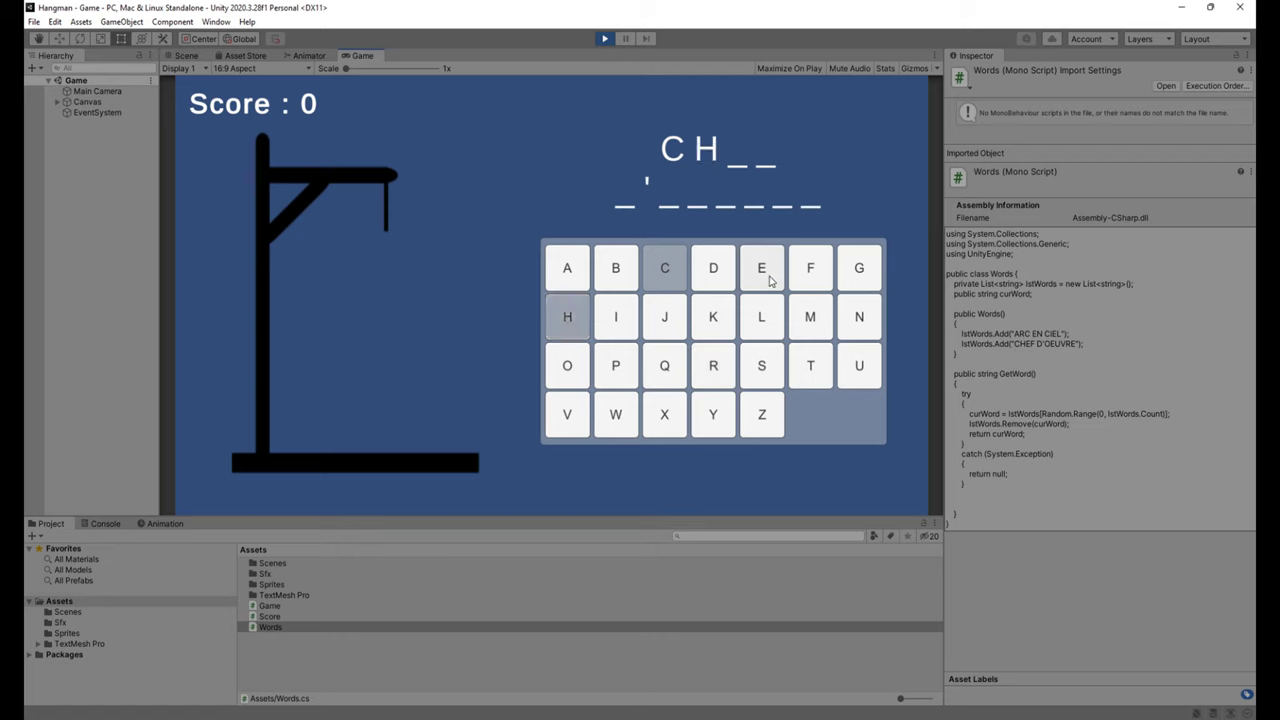
click(768, 279)
click(806, 268)
click(577, 374)
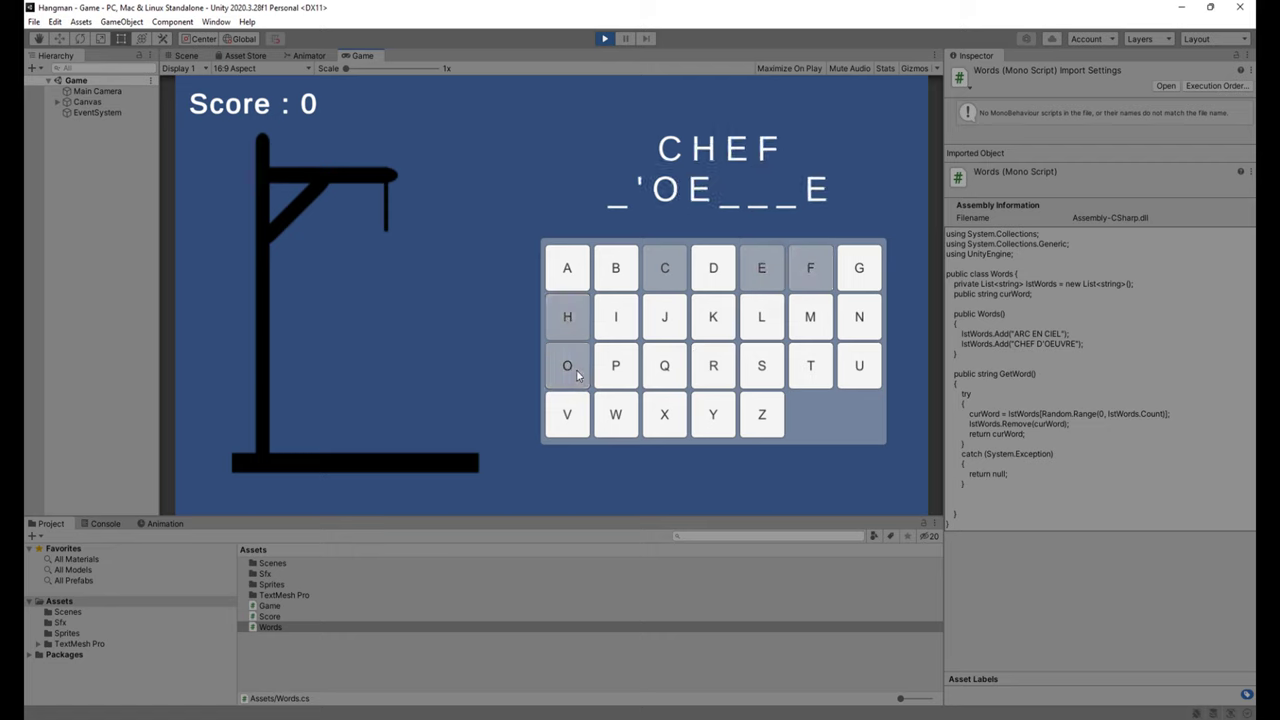
click(710, 288)
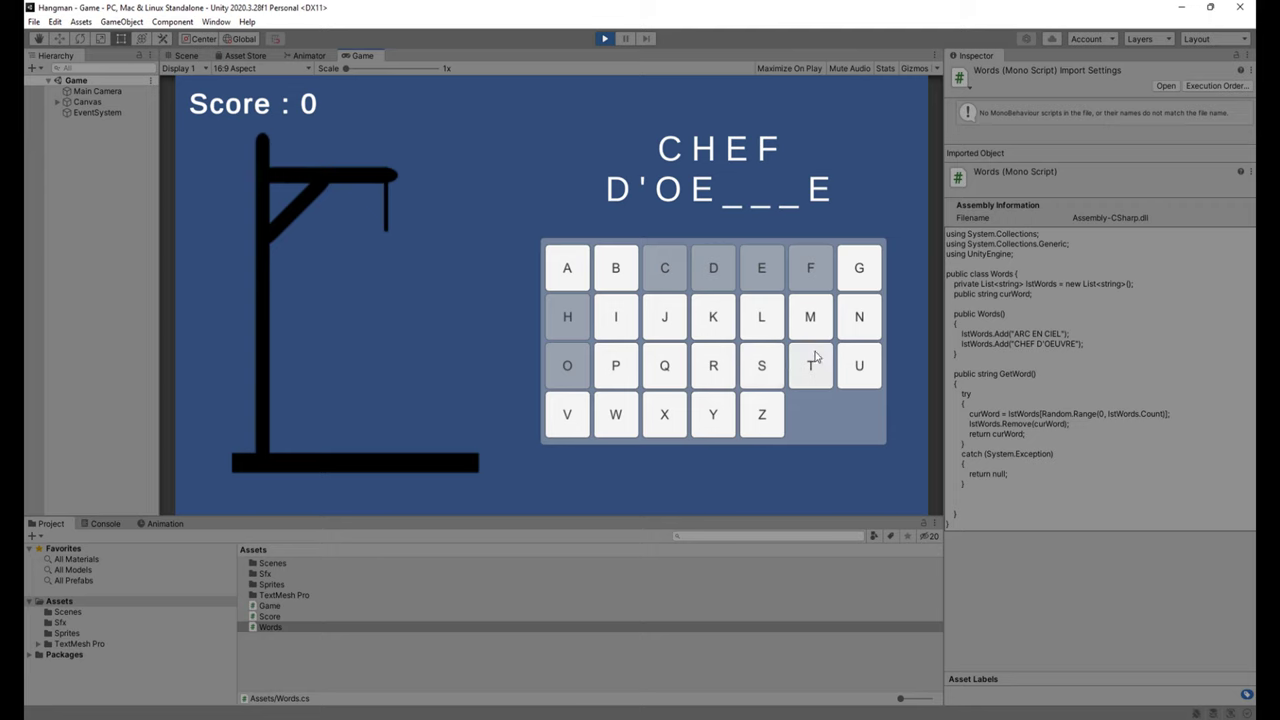
click(842, 378)
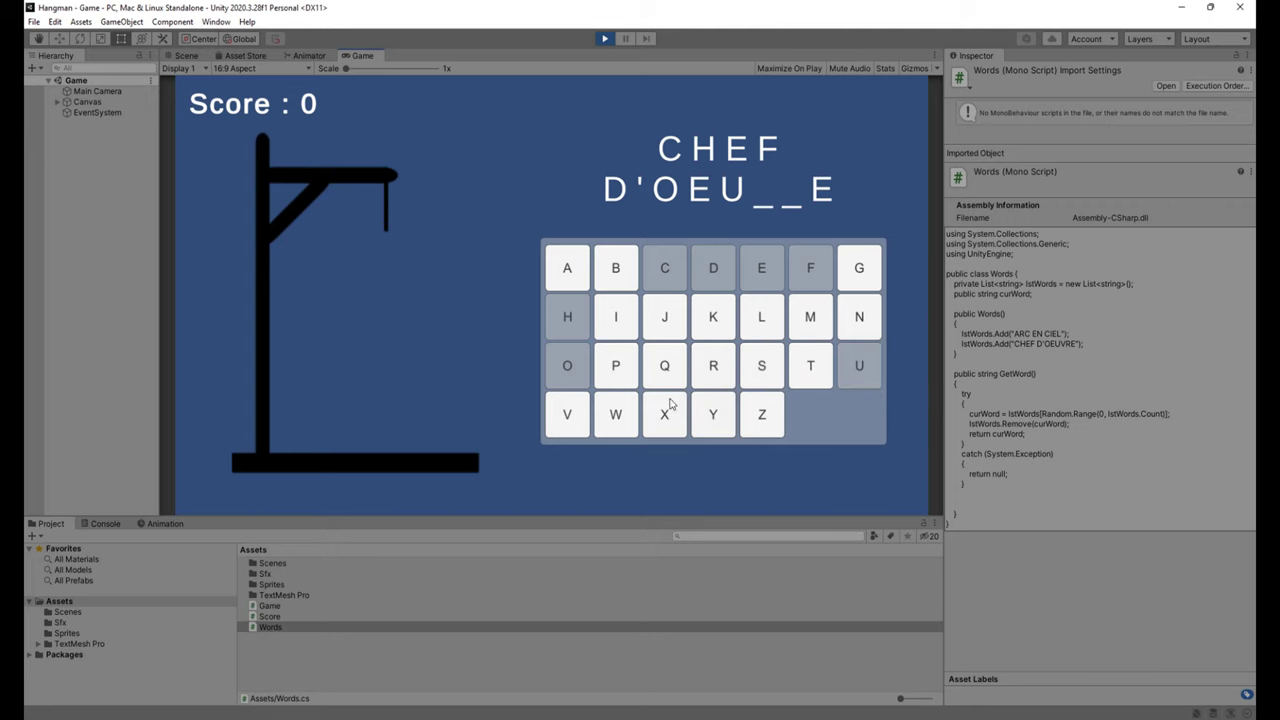
click(570, 415)
click(706, 372)
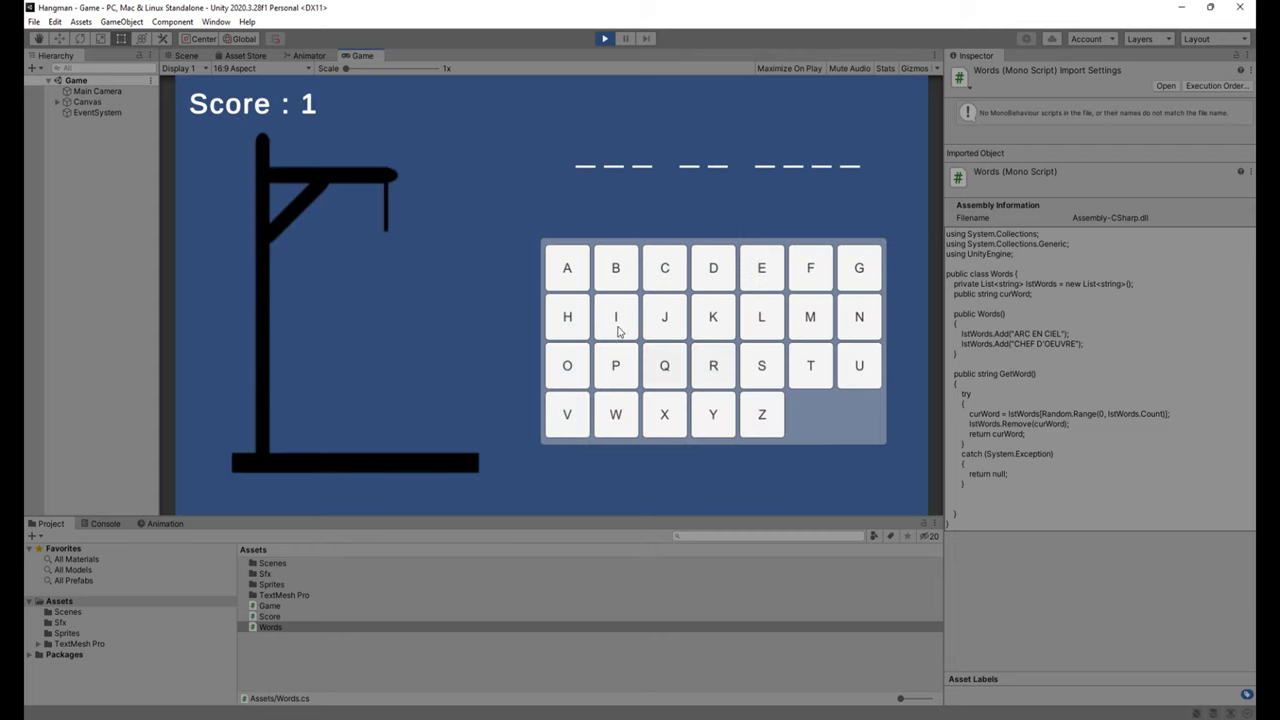
Step: Guess A, R, C, E, N, I, L to solve ARC EN CIEL, then exit play mode
click(578, 284)
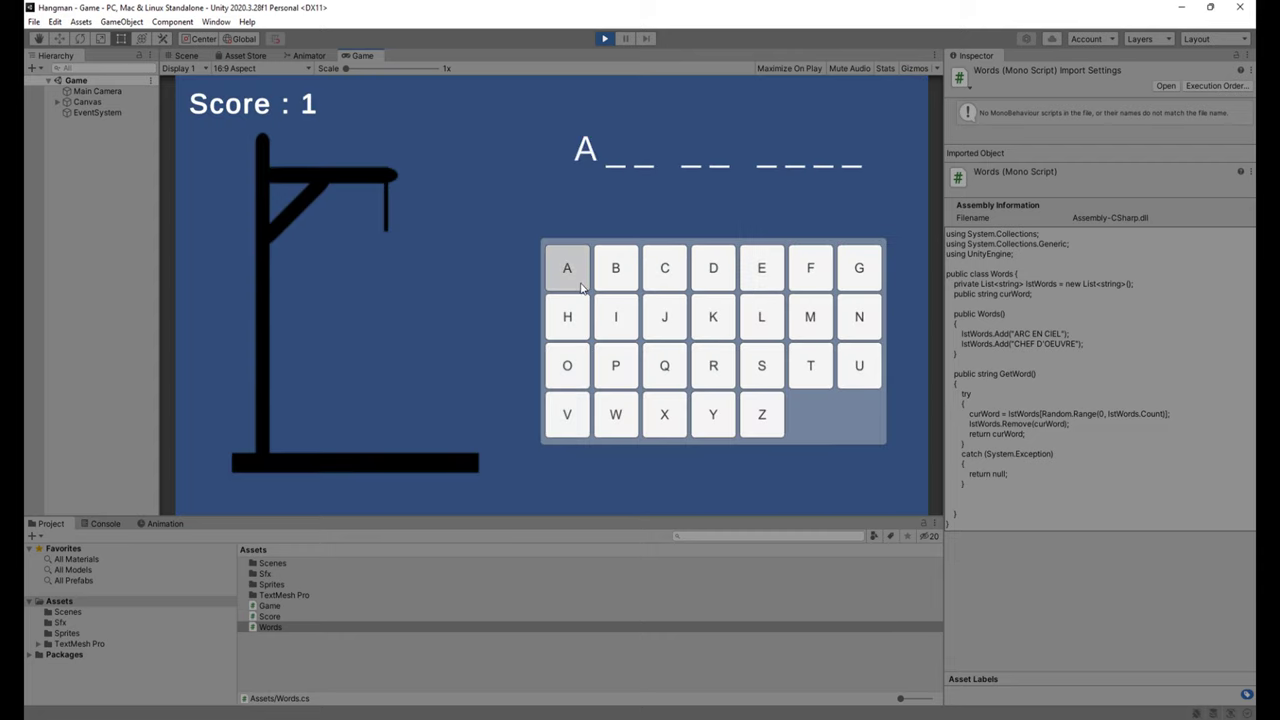
click(706, 368)
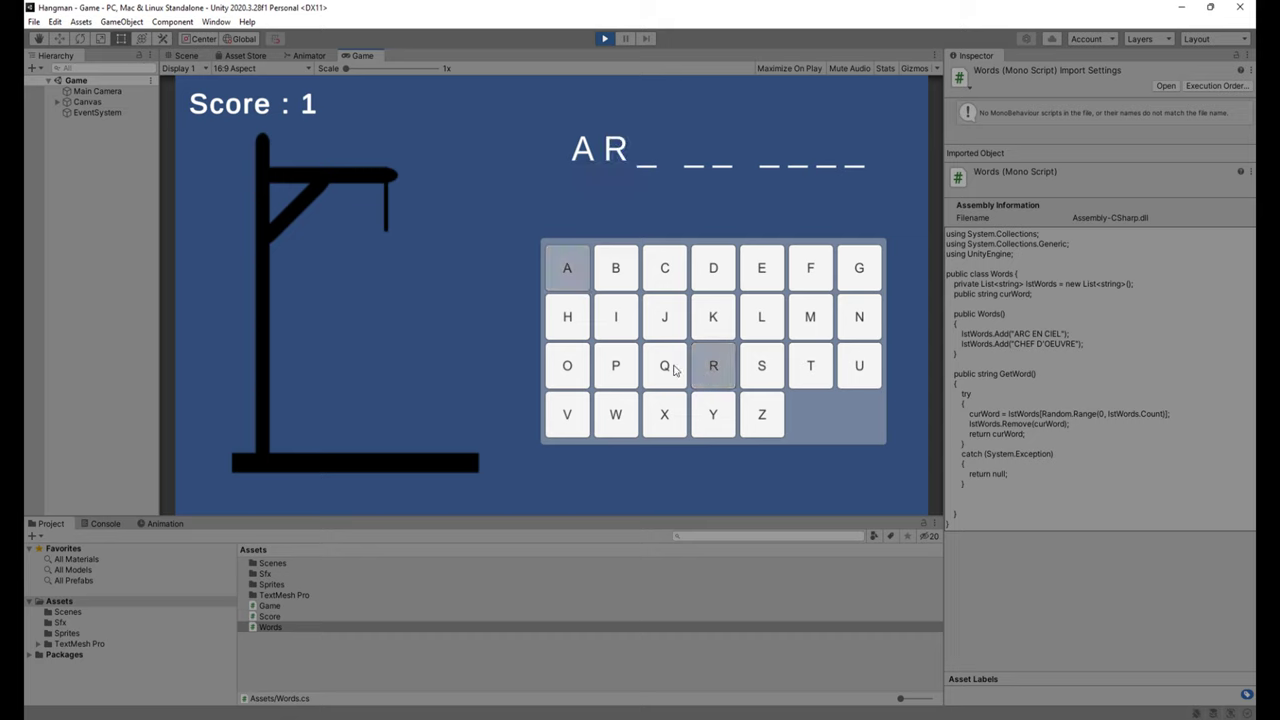
click(667, 272)
click(758, 268)
click(858, 318)
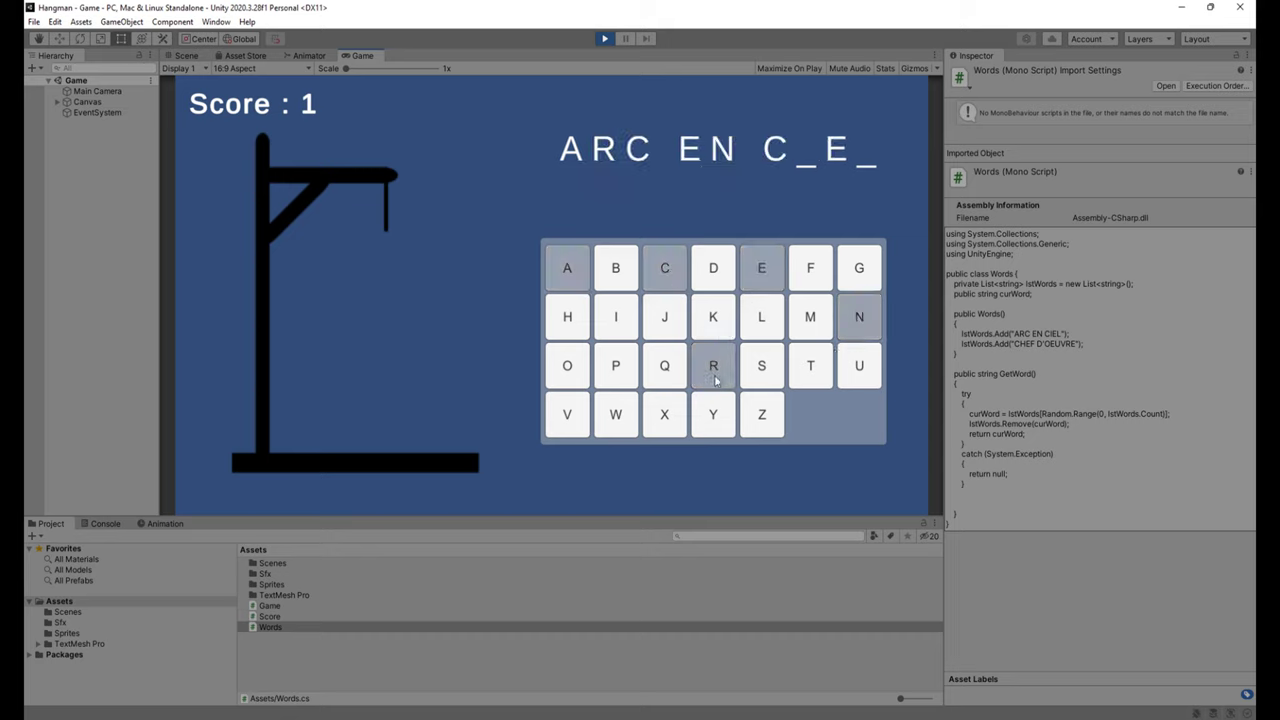
click(620, 326)
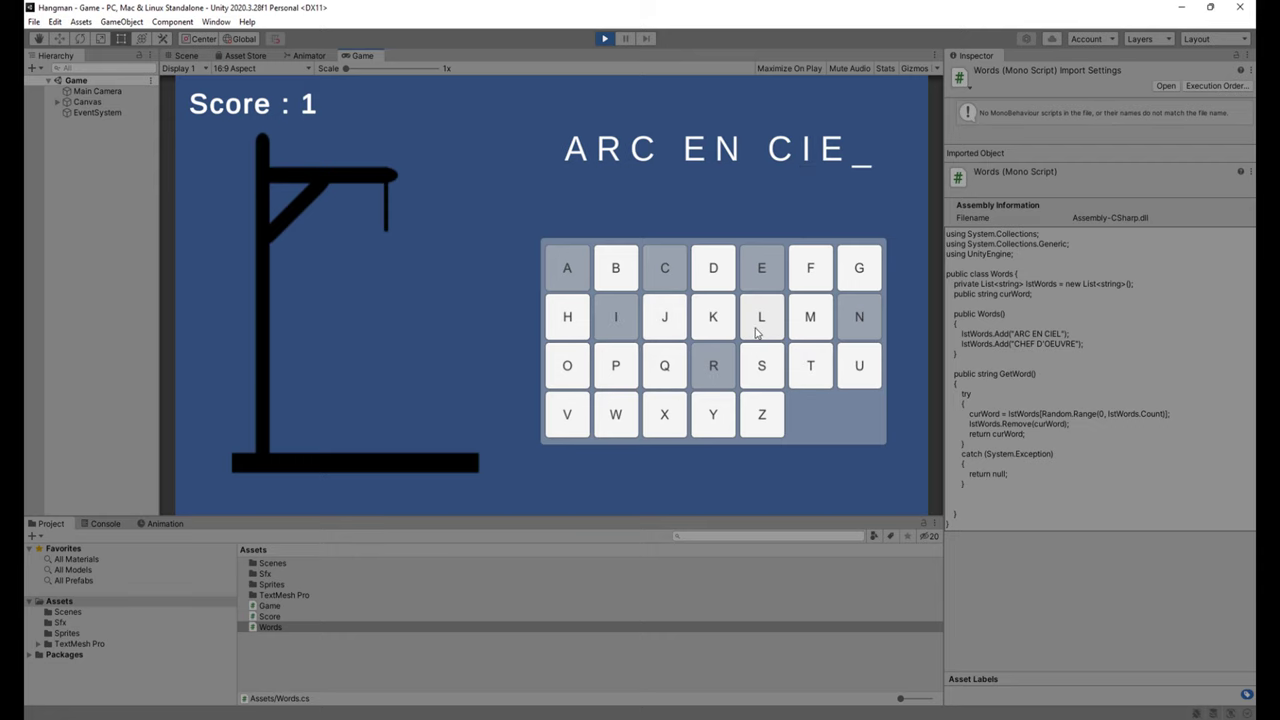
click(757, 332)
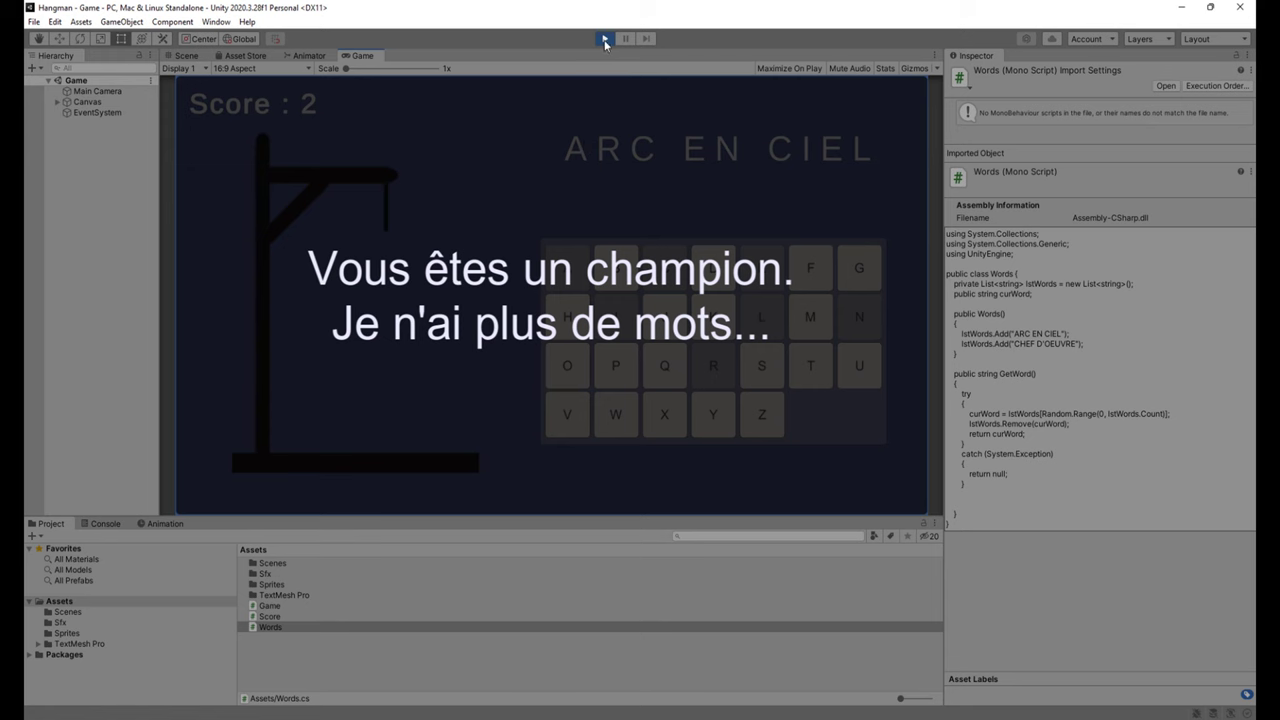
click(604, 38)
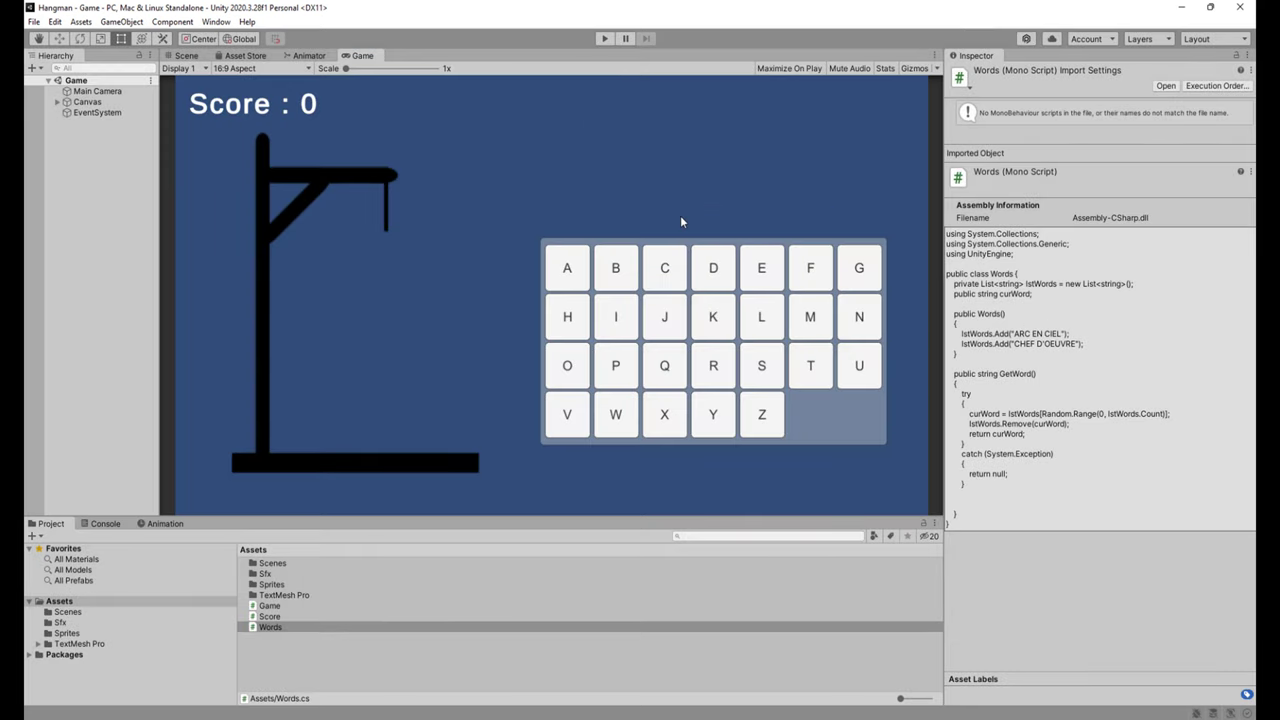